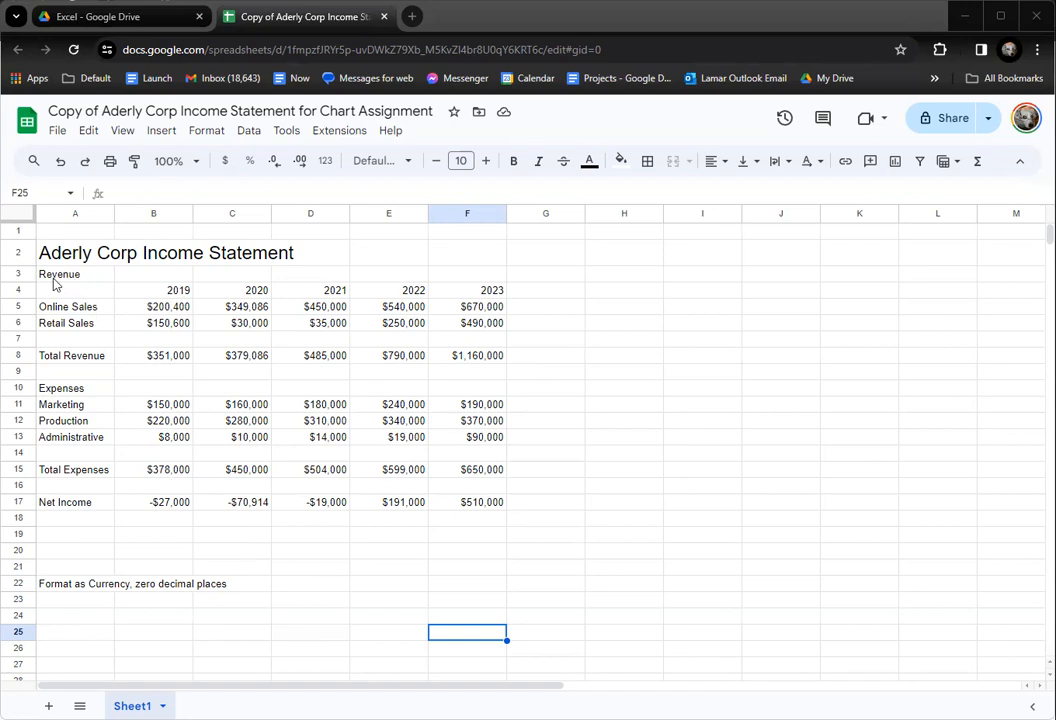
- Examine the 2019 formulas for Total Revenue, Total Expenses and Net Income in the income statement
click(63, 390)
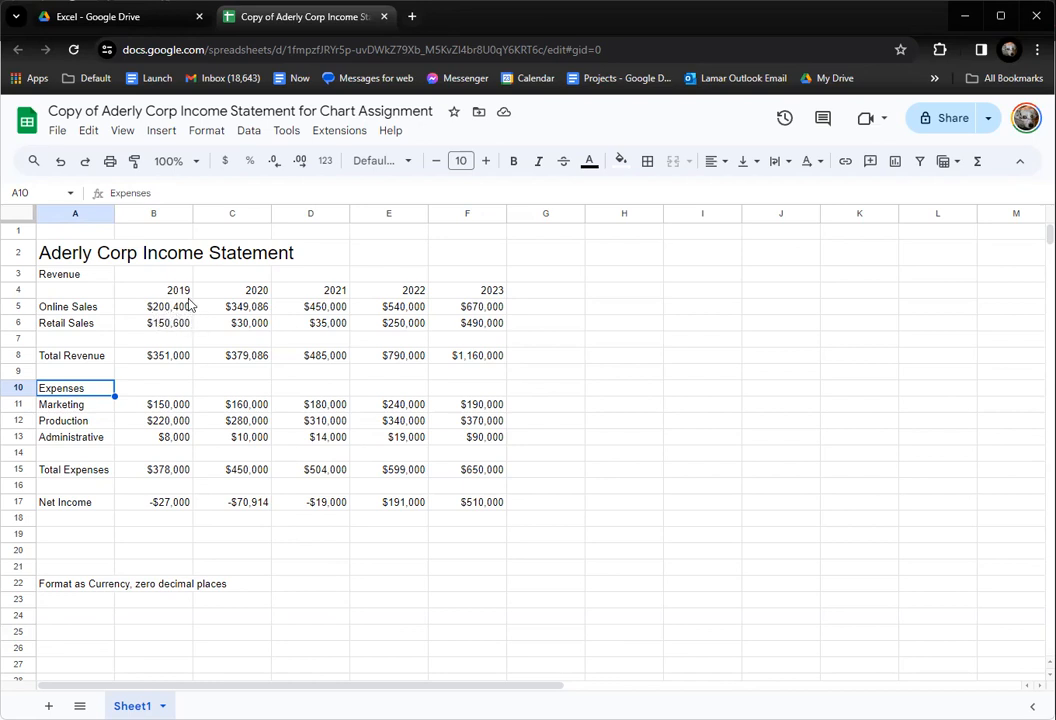
double_click(167, 358)
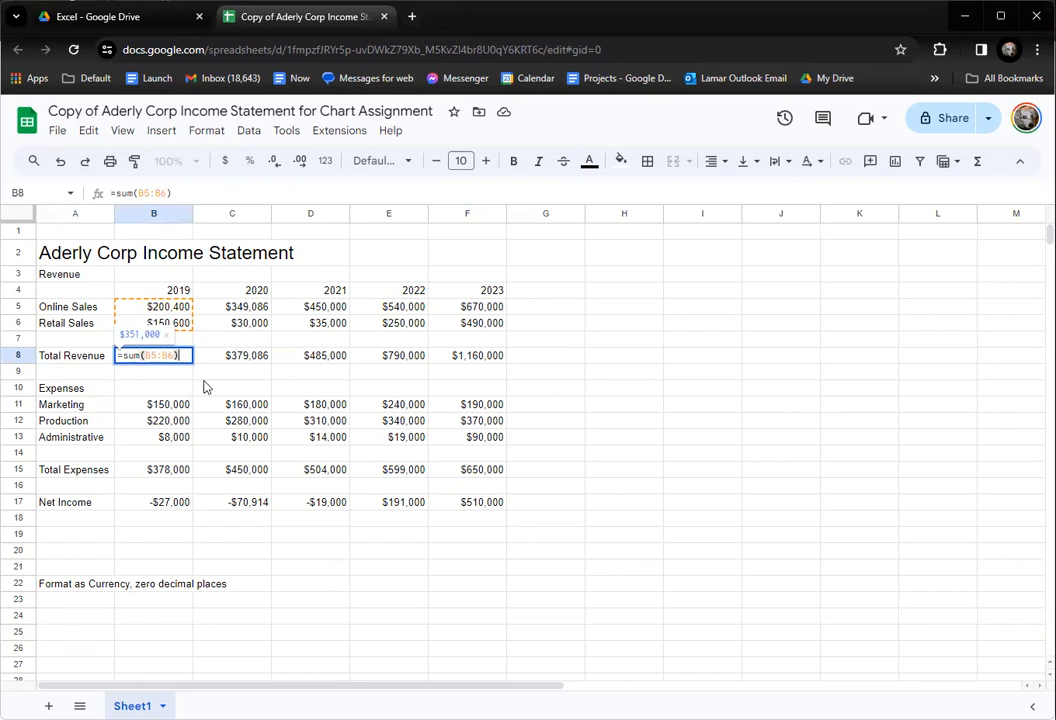
key(Escape)
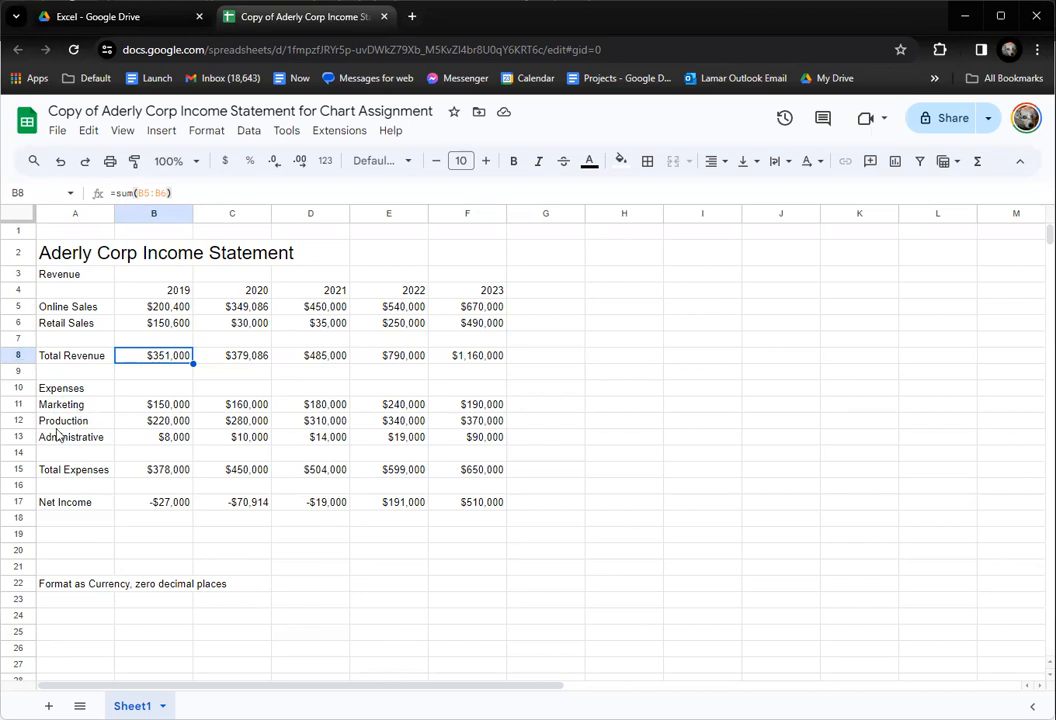
double_click(171, 470)
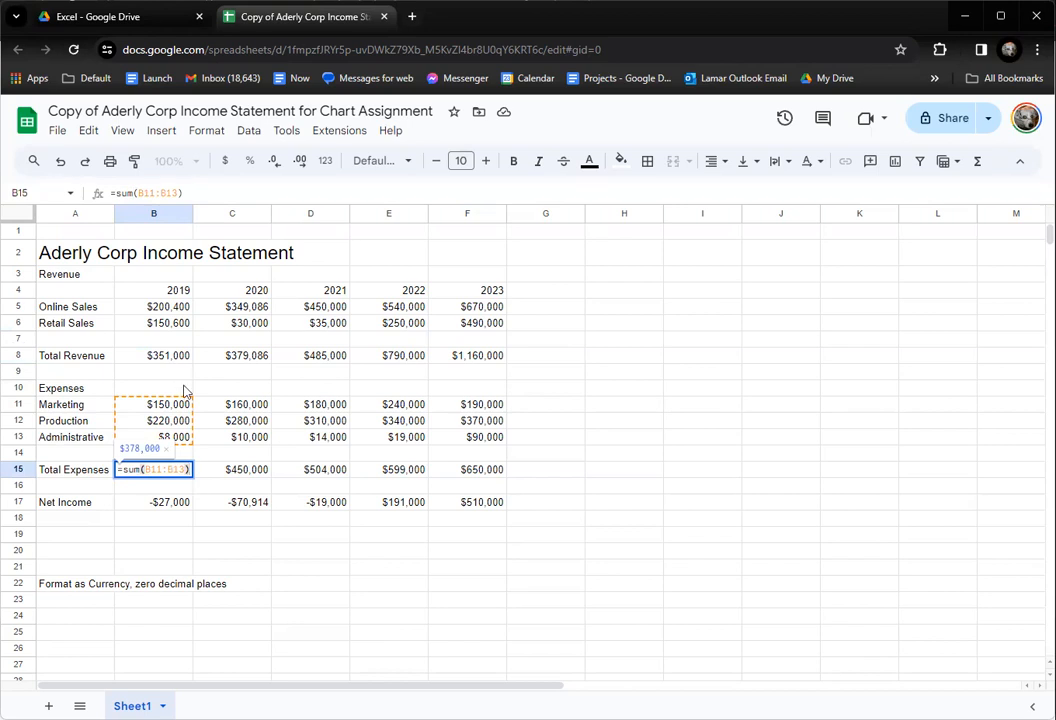
key(Escape)
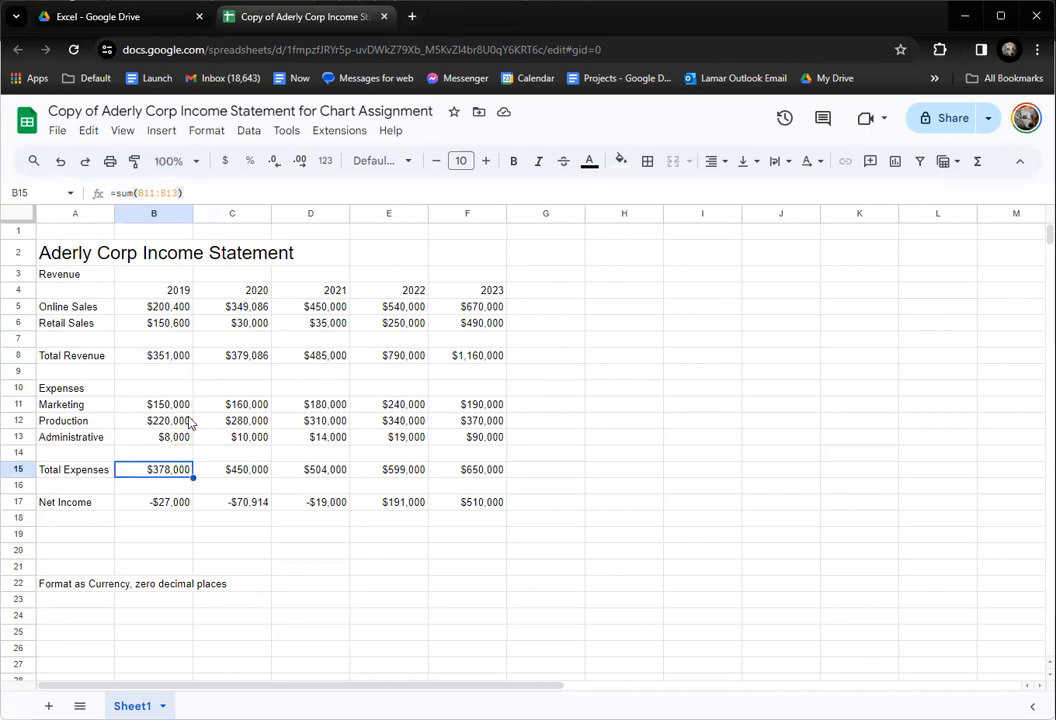
double_click(170, 505)
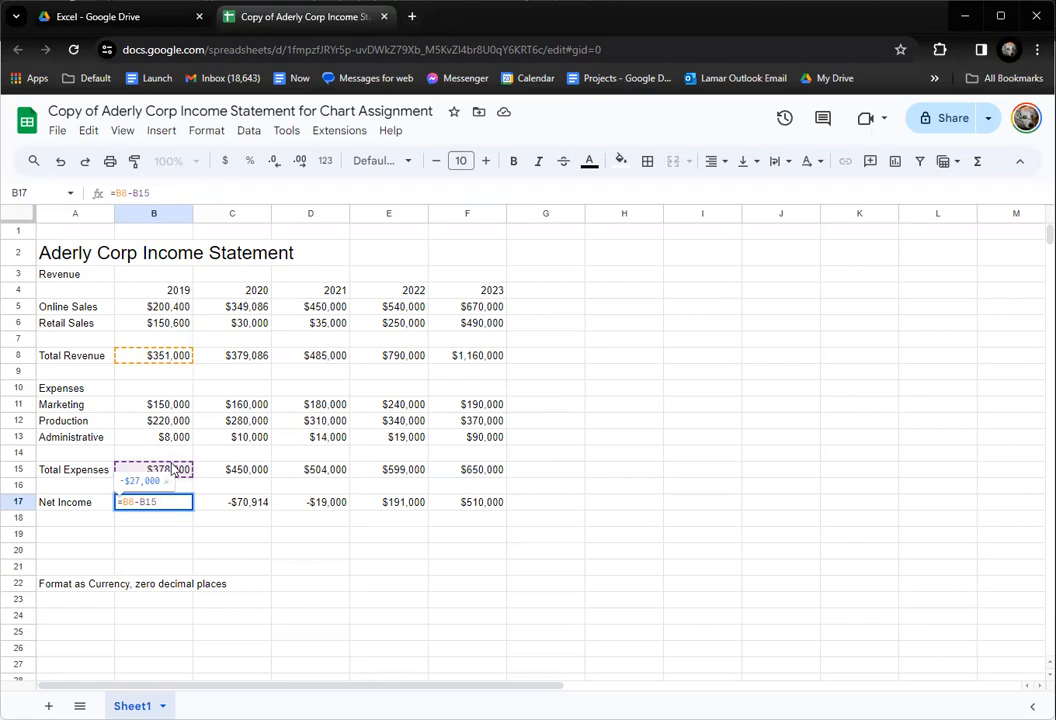
click(240, 540)
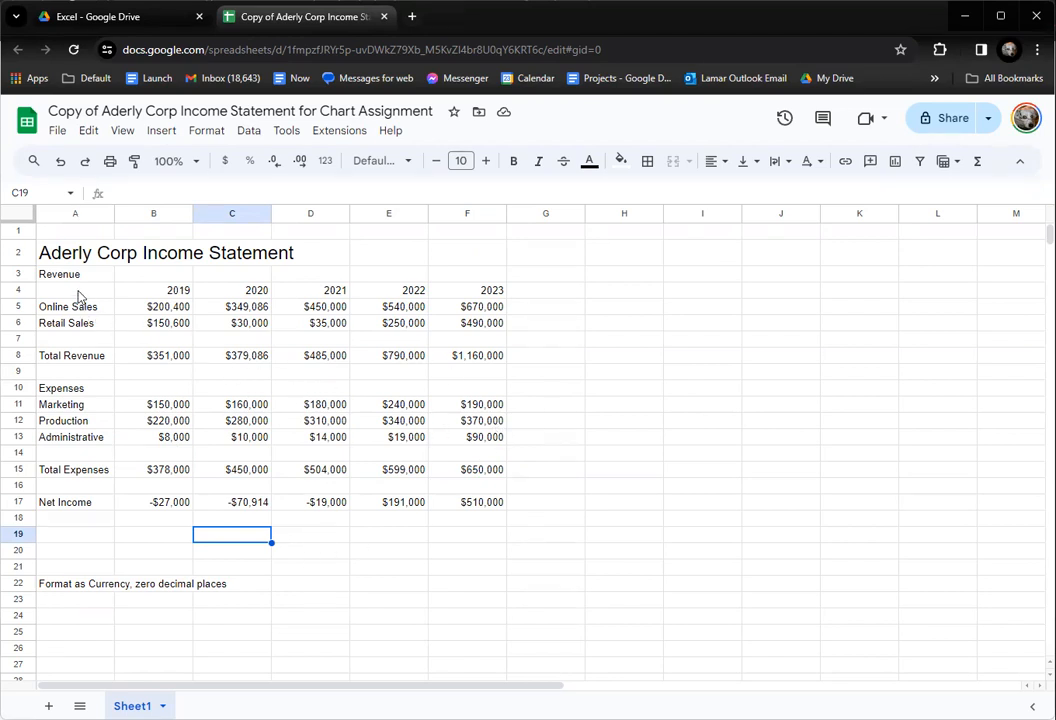
- Insert a column chart of yearly online and retail sales from A4:F6 and move it below the total revenue row
drag(80, 292, 484, 330)
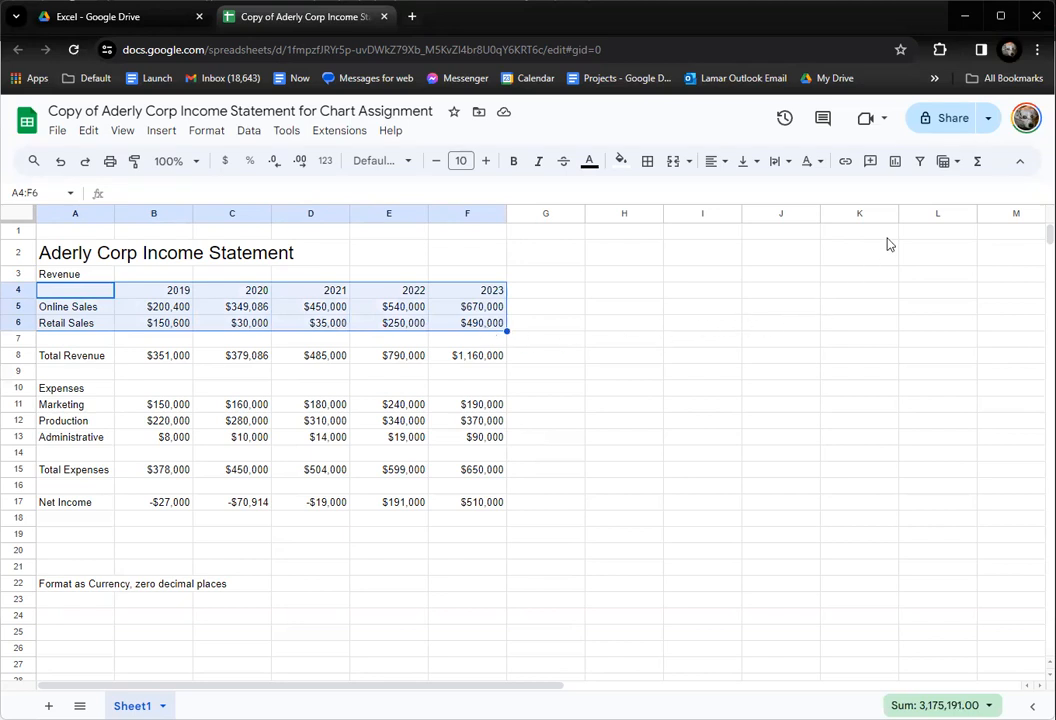
click(894, 162)
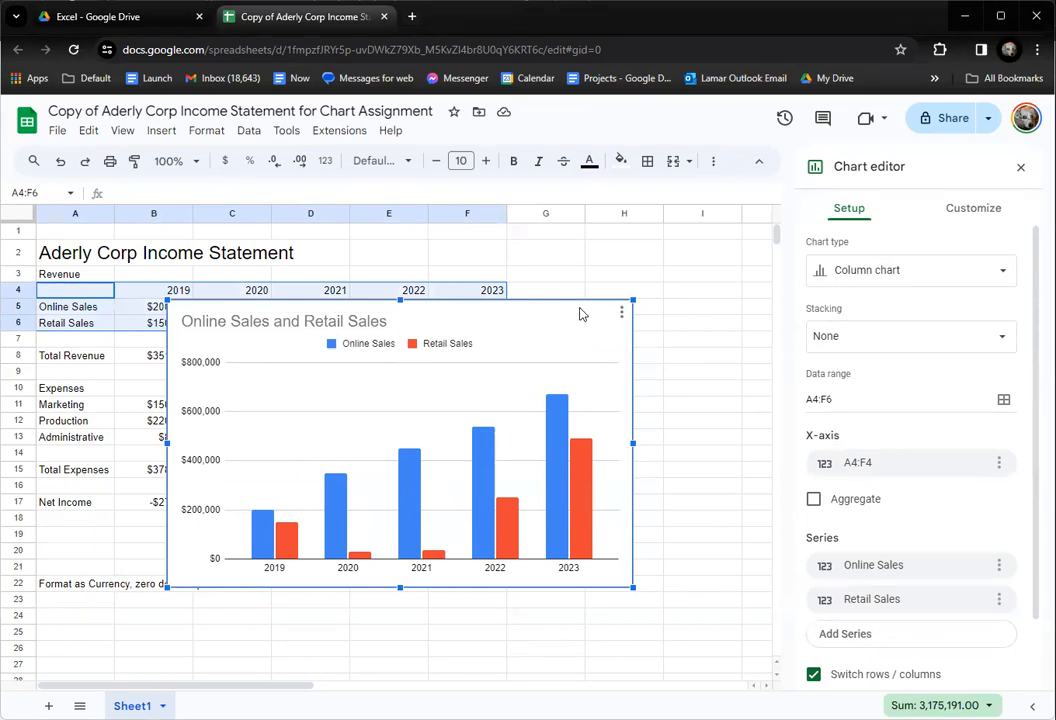
drag(582, 313, 606, 408)
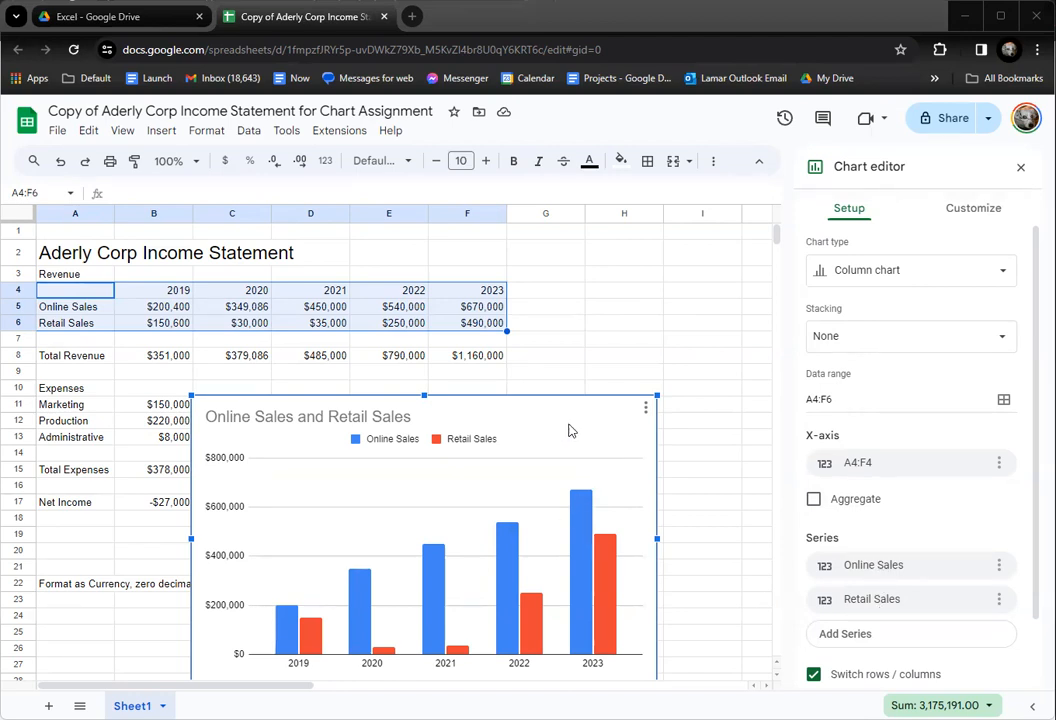
- Enlarge the sales chart slightly and reposition it just below the row of years
drag(562, 455, 490, 375)
drag(582, 320, 603, 310)
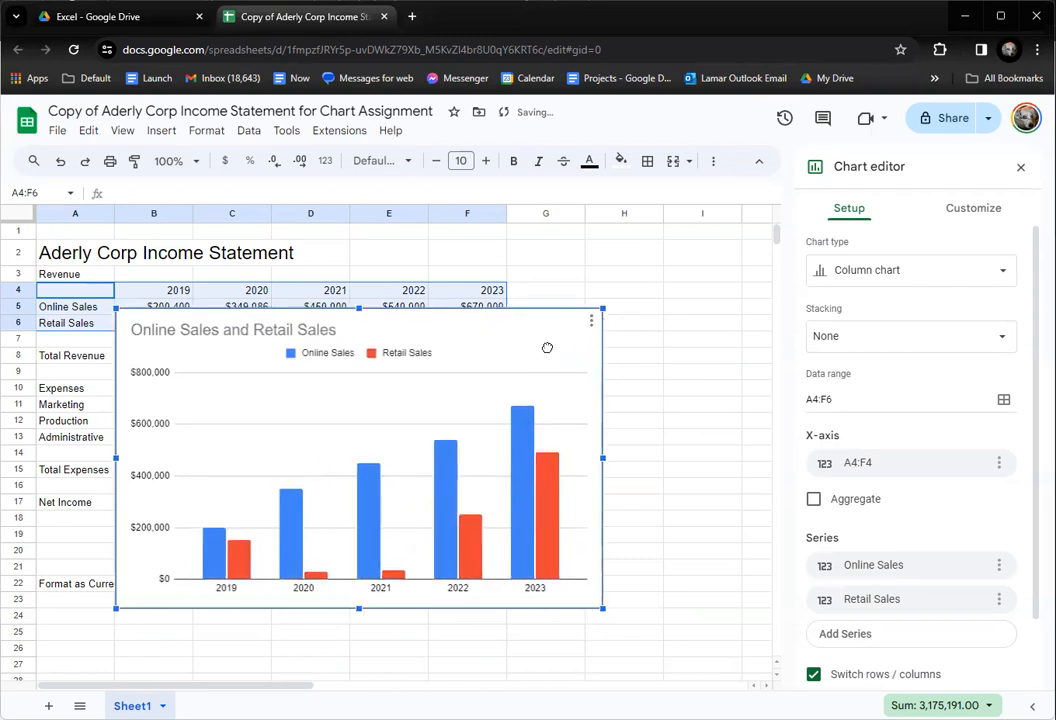
drag(547, 347, 610, 342)
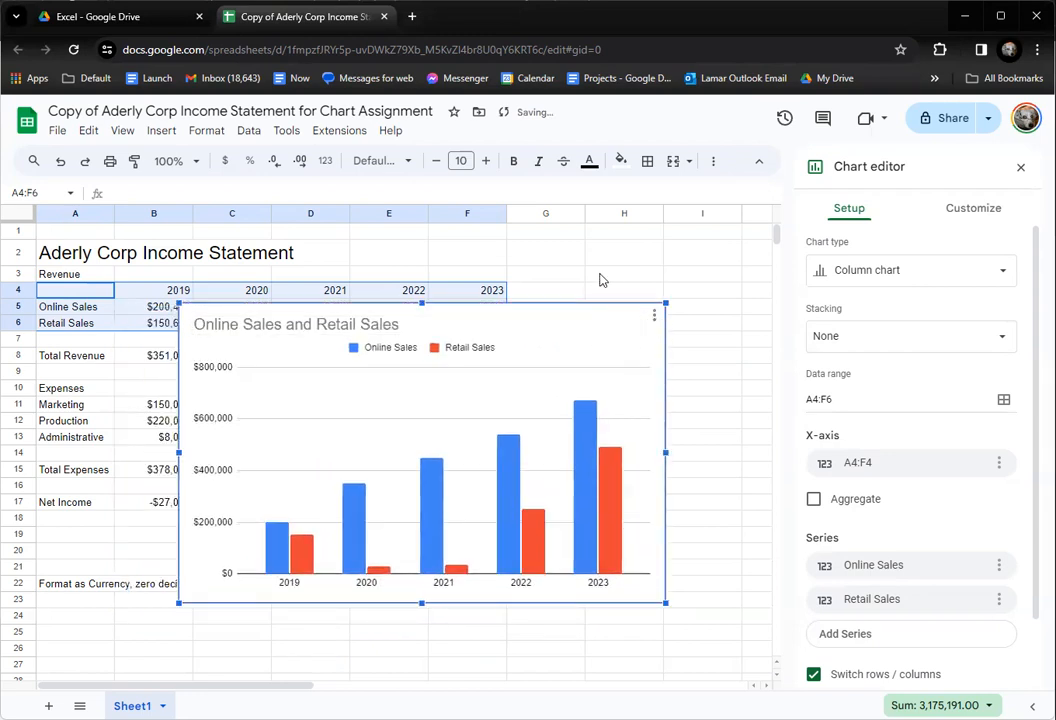
- Close the chart editor, reopen it from the sales chart and close it again
click(93, 392)
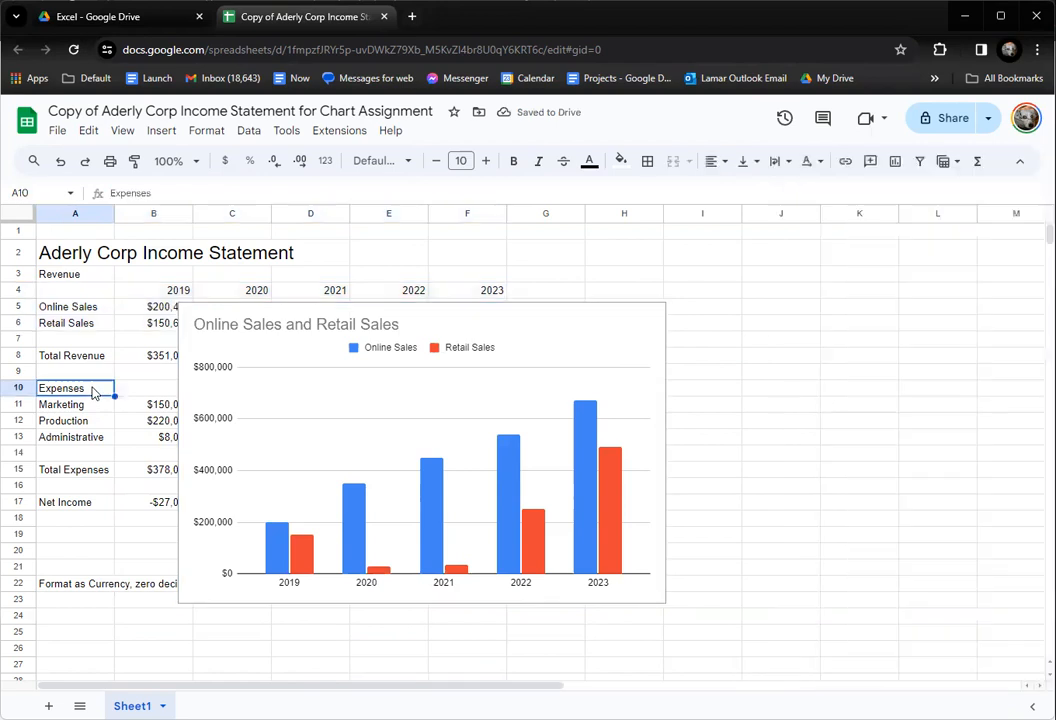
click(556, 358)
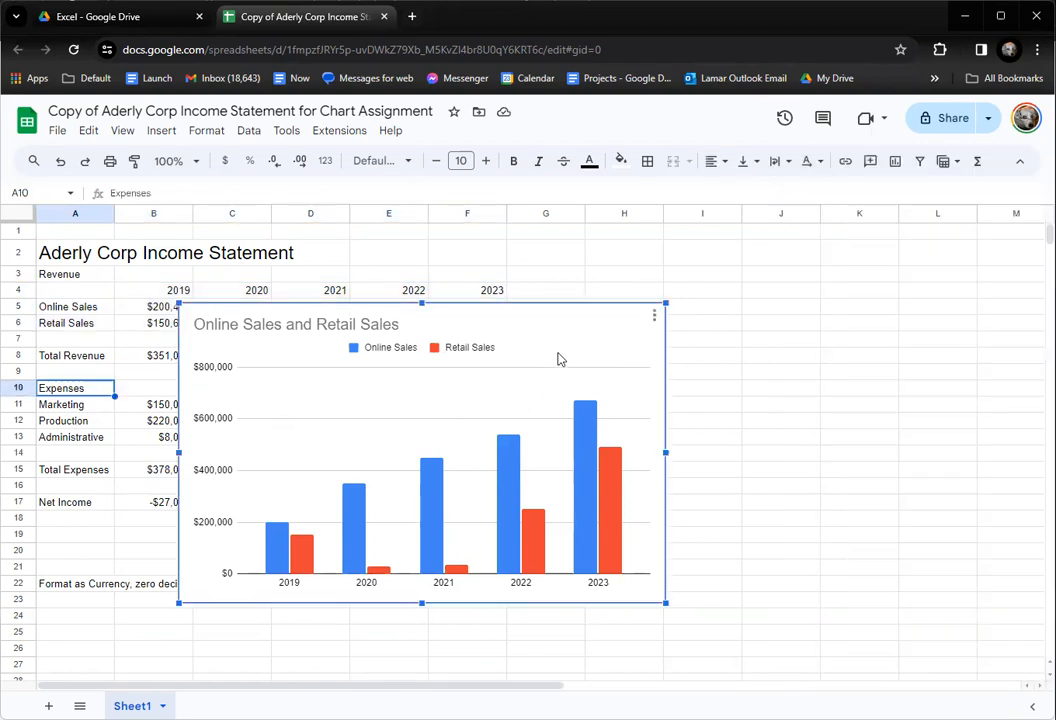
double_click(626, 348)
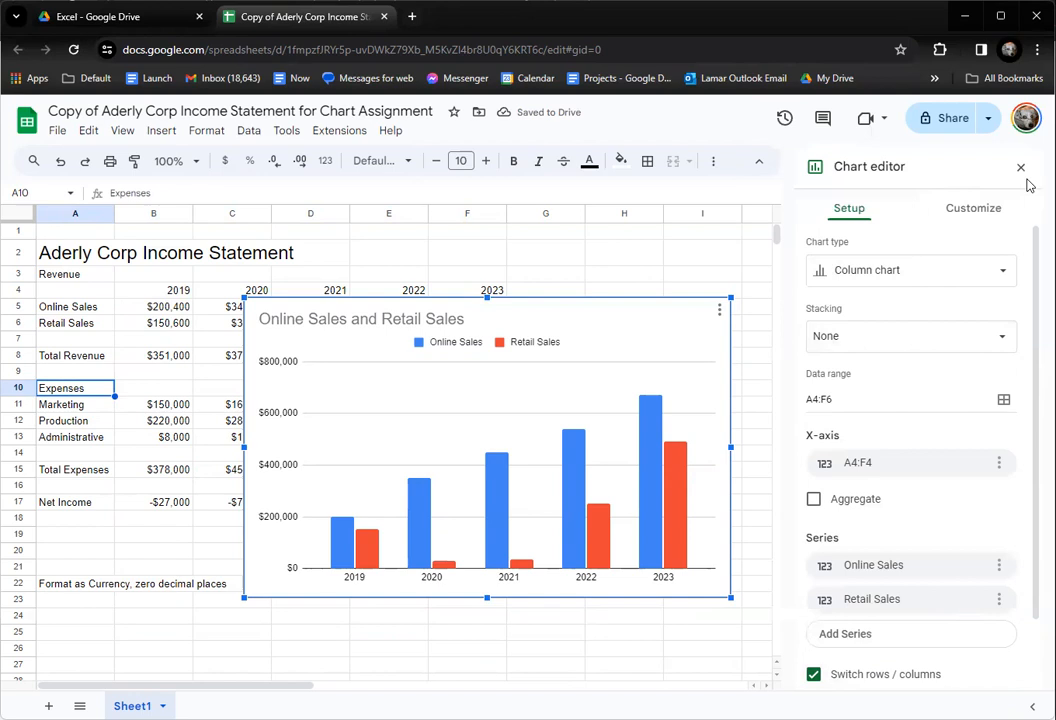
click(618, 275)
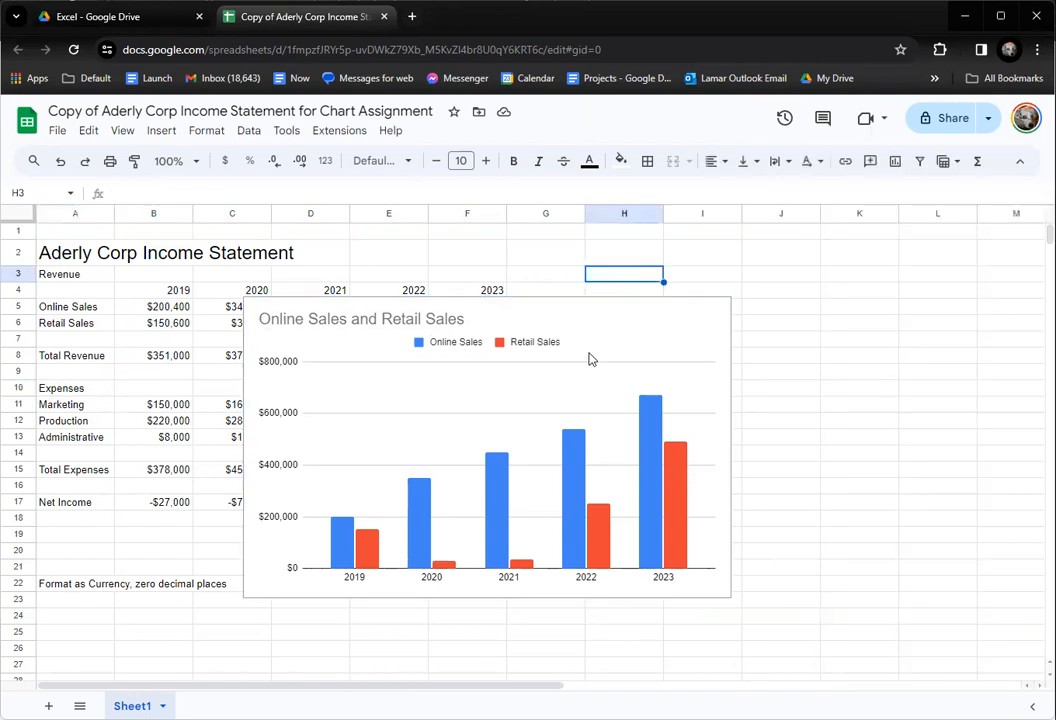
- Move the sales chart to the right of the income statement, clear of the figures, and deselect it
click(604, 338)
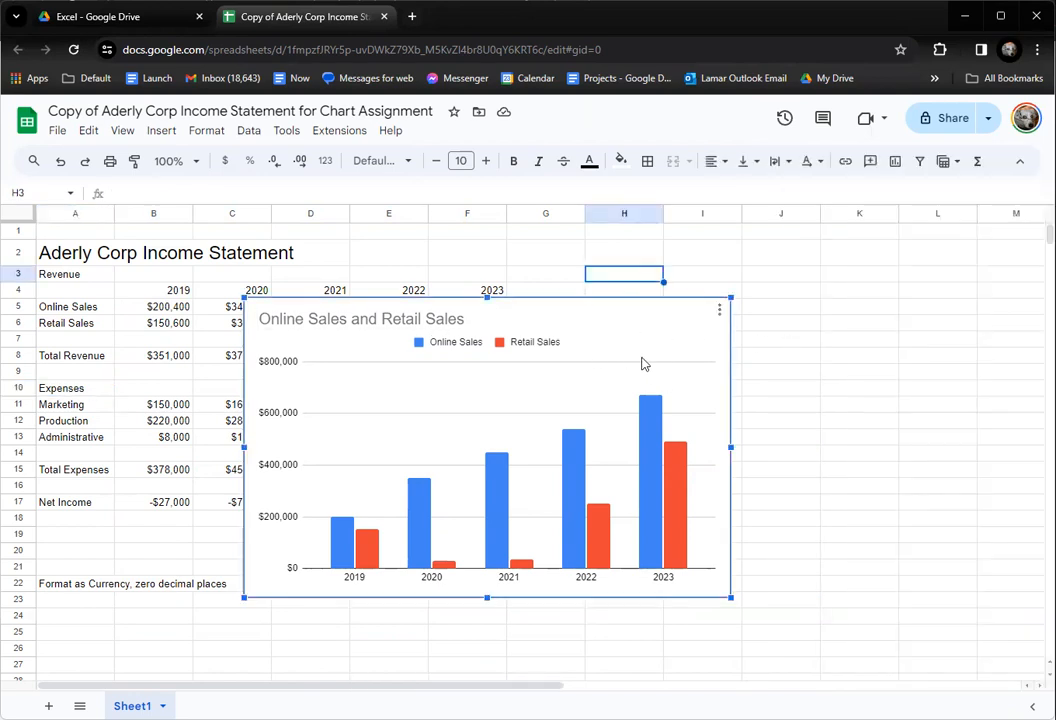
click(537, 279)
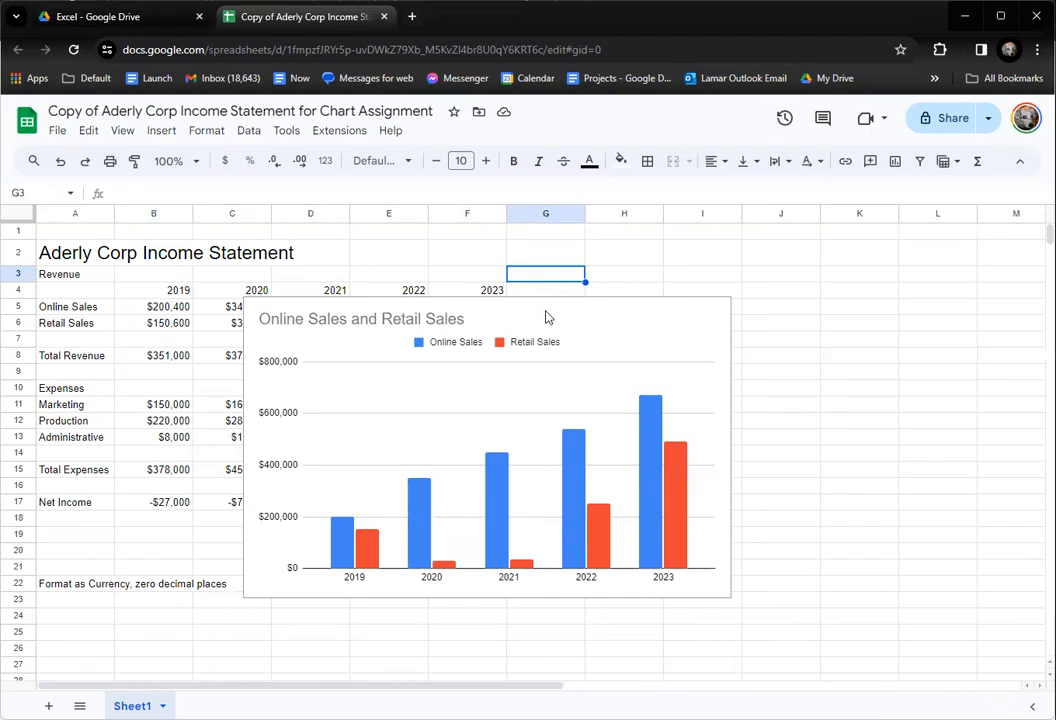
drag(625, 314, 997, 370)
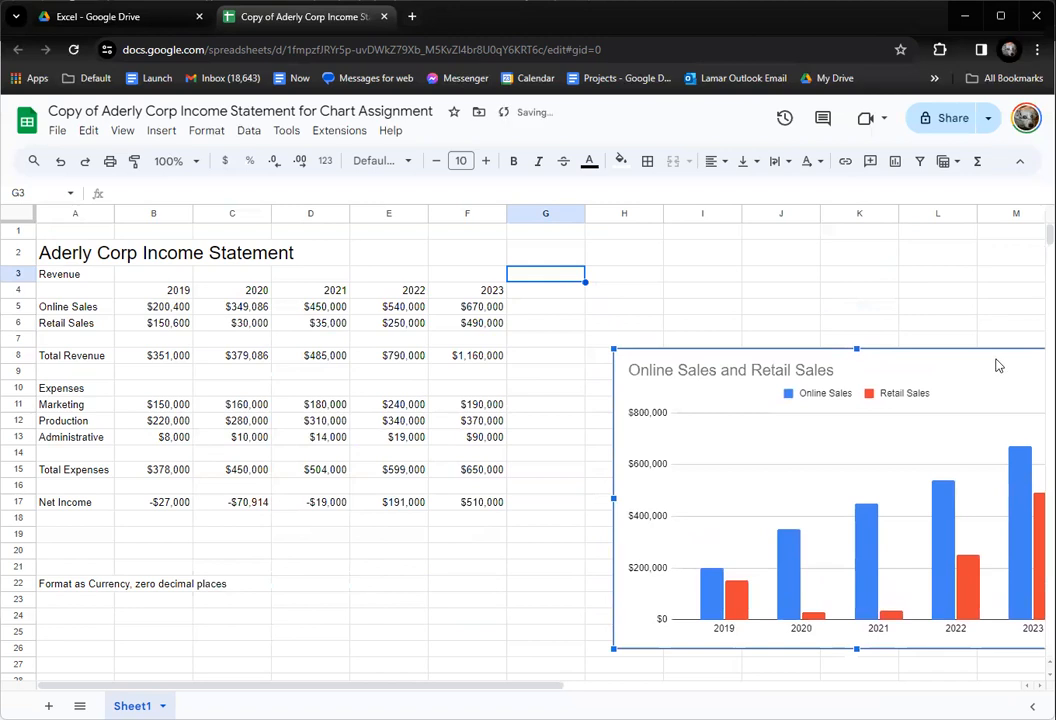
click(490, 568)
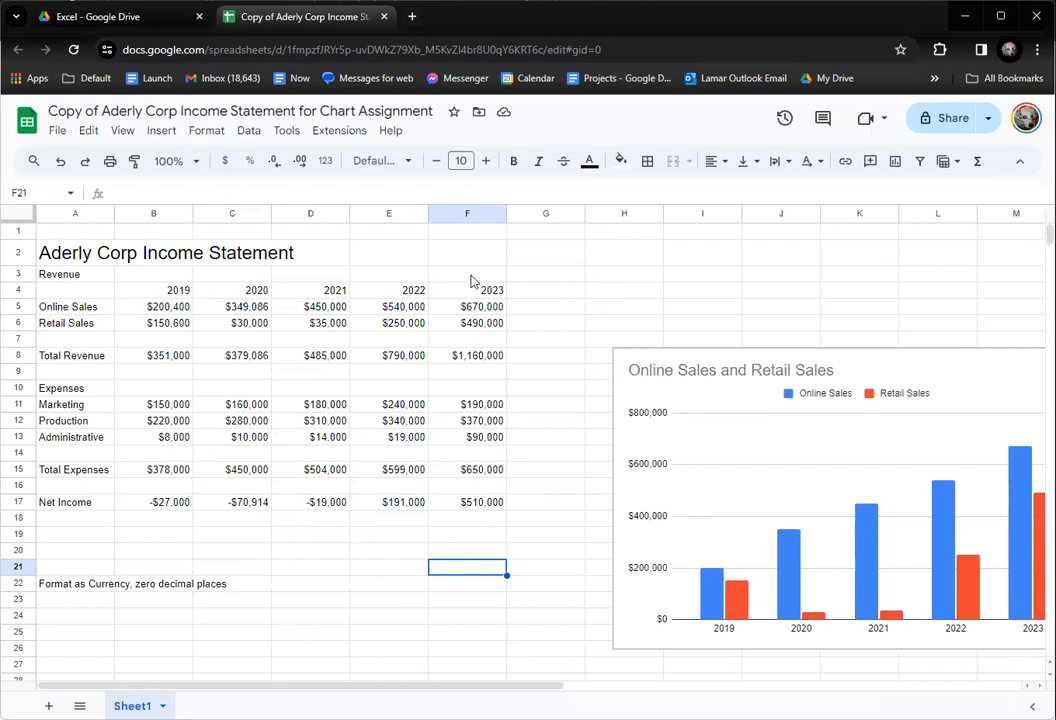
- Insert a second column chart from A4:F6 and place it directly below the online and retail sales rows
click(395, 290)
shift+click(232, 295)
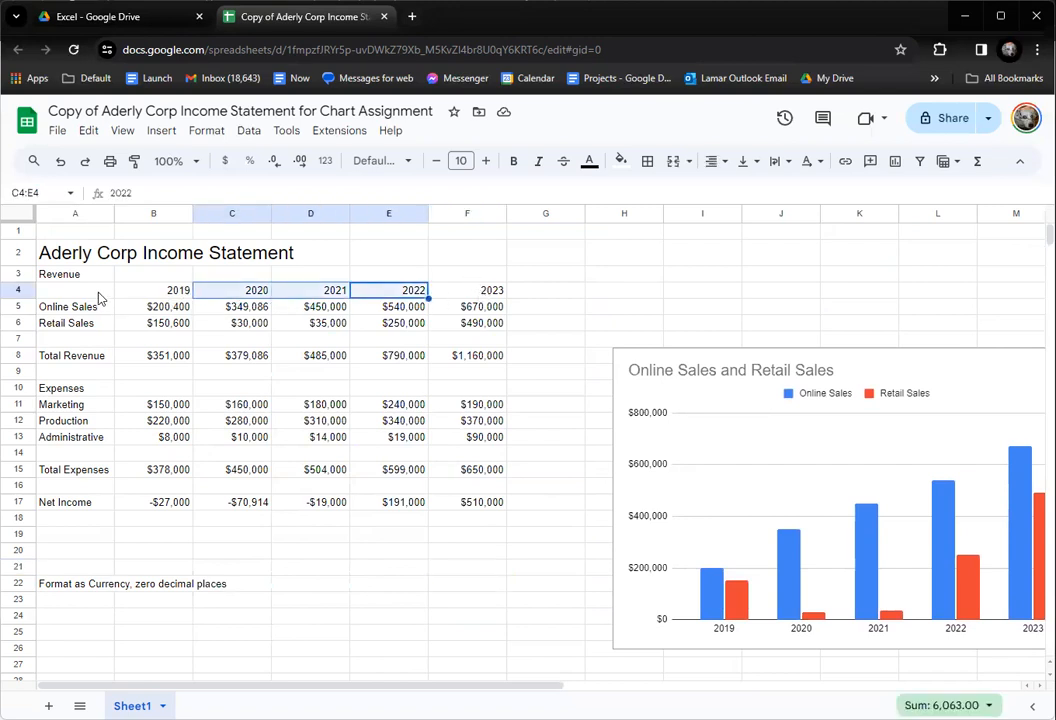
drag(94, 295, 504, 323)
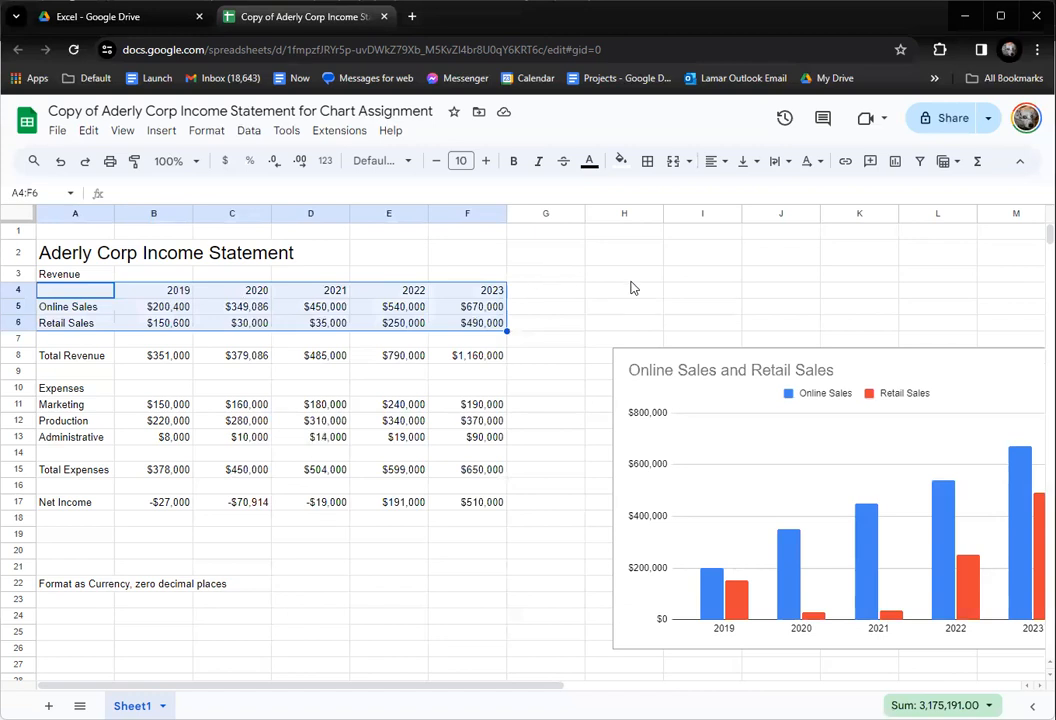
click(896, 163)
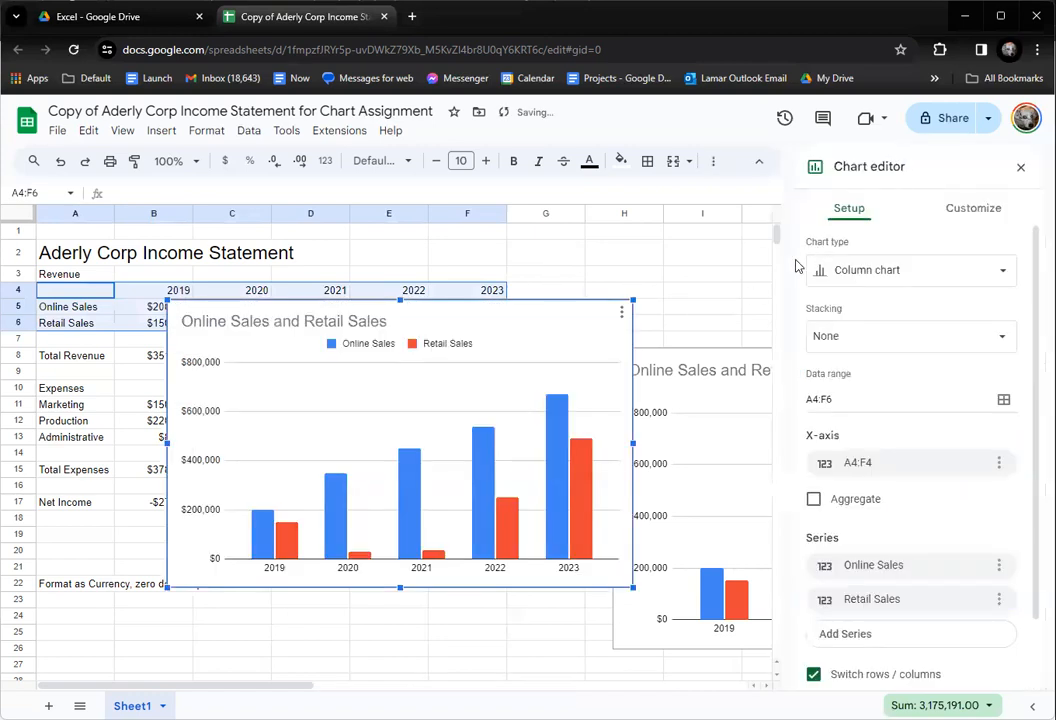
drag(518, 313, 445, 358)
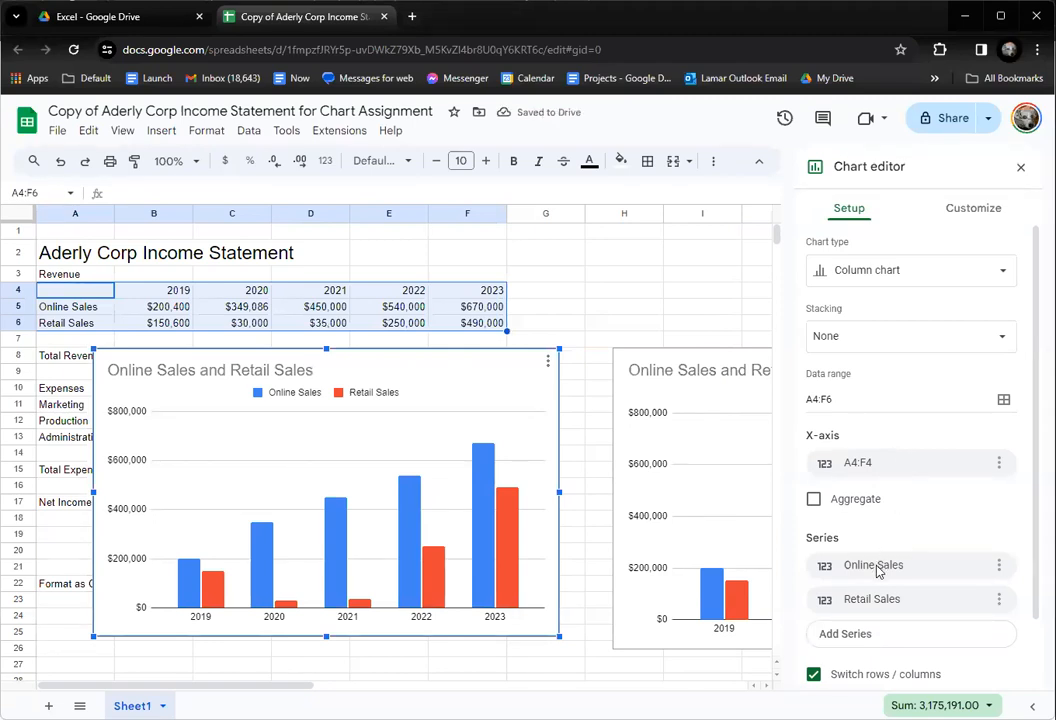
- Replace all series in the second chart with the Total Revenue range A8:F8, moving the chart off that row
click(999, 566)
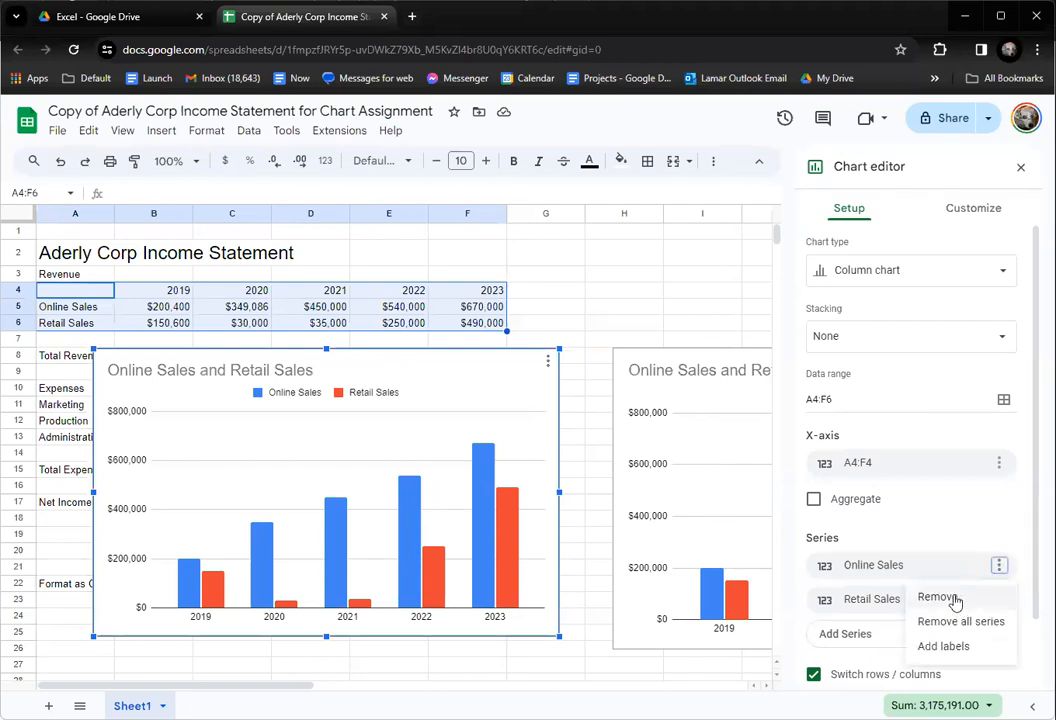
click(963, 623)
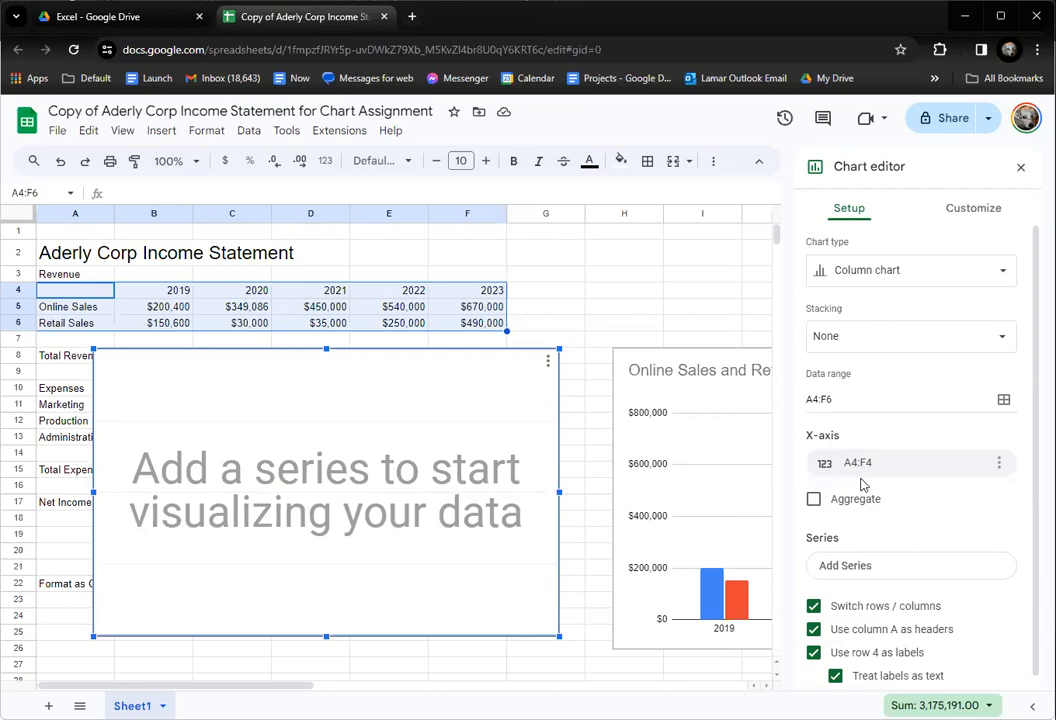
click(855, 570)
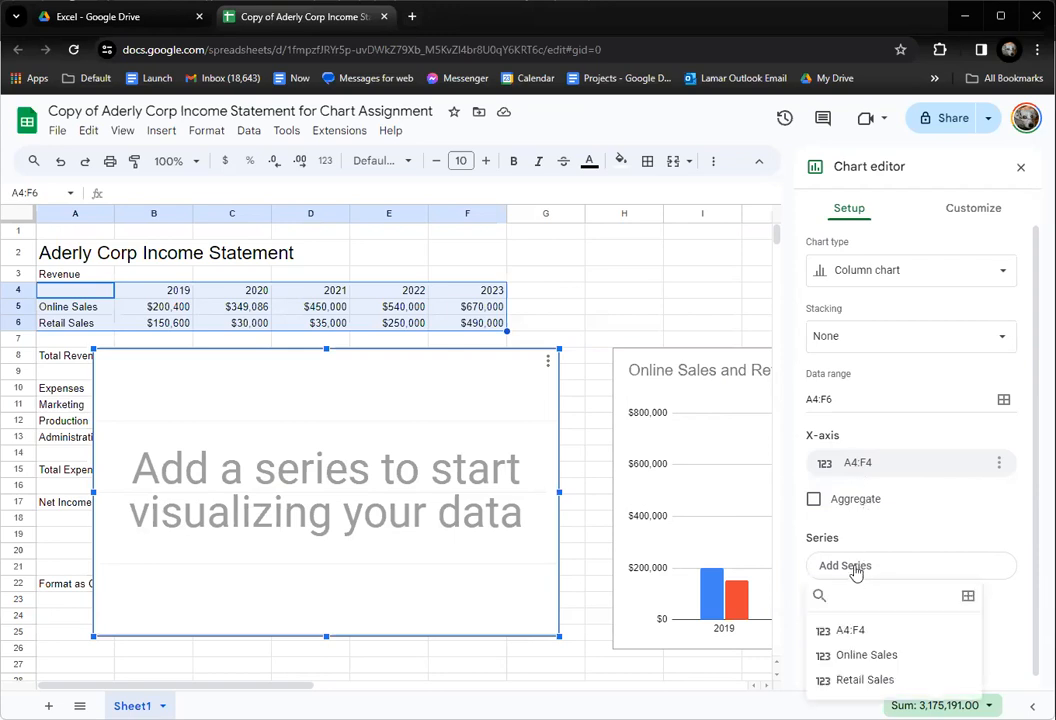
click(968, 597)
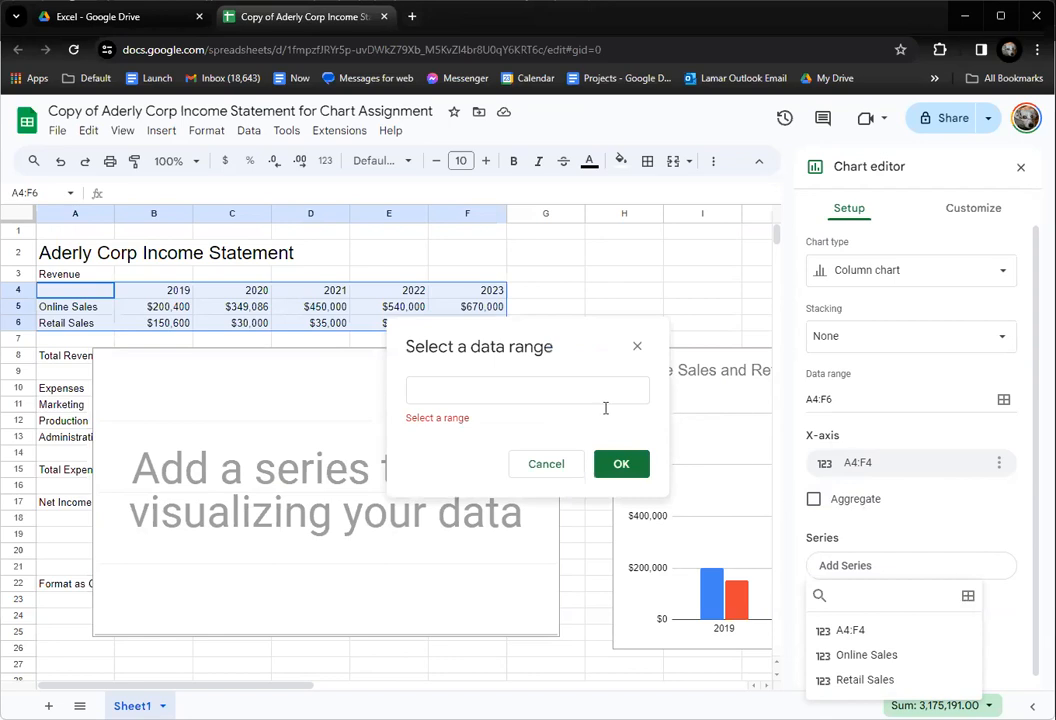
drag(574, 345, 648, 138)
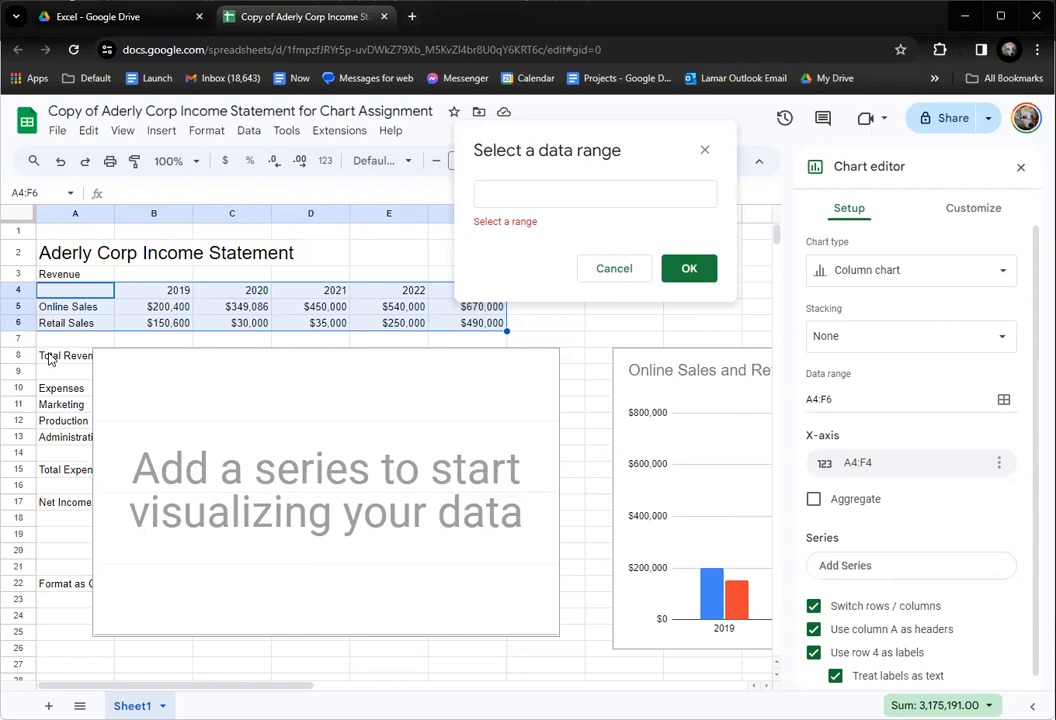
drag(50, 360, 489, 359)
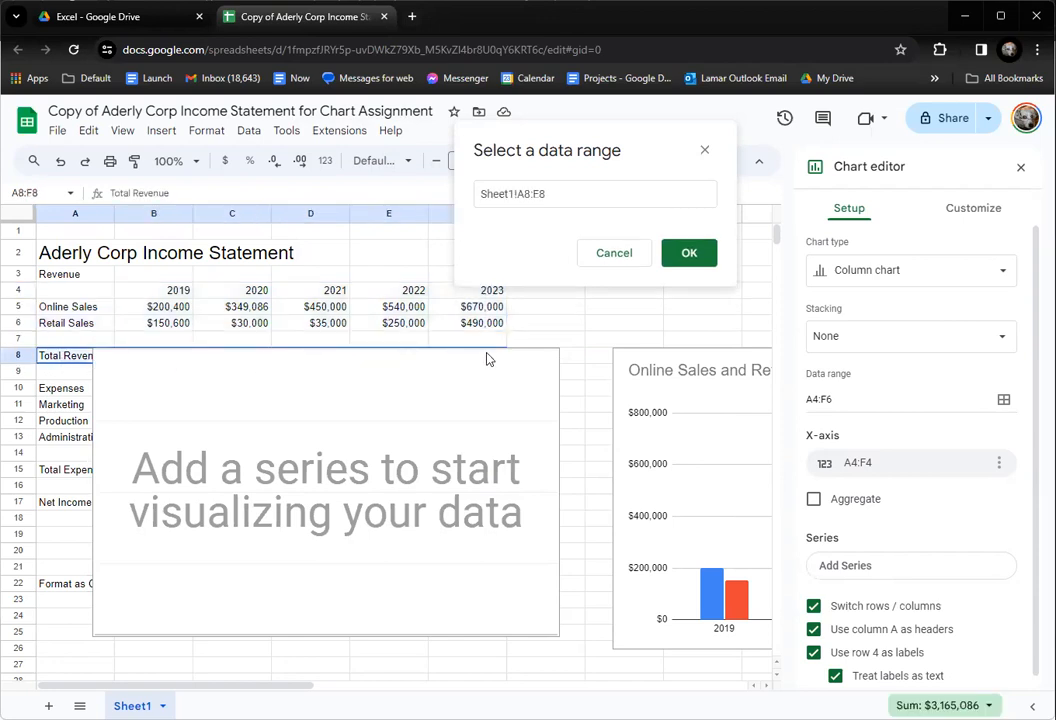
click(541, 366)
drag(542, 397, 542, 451)
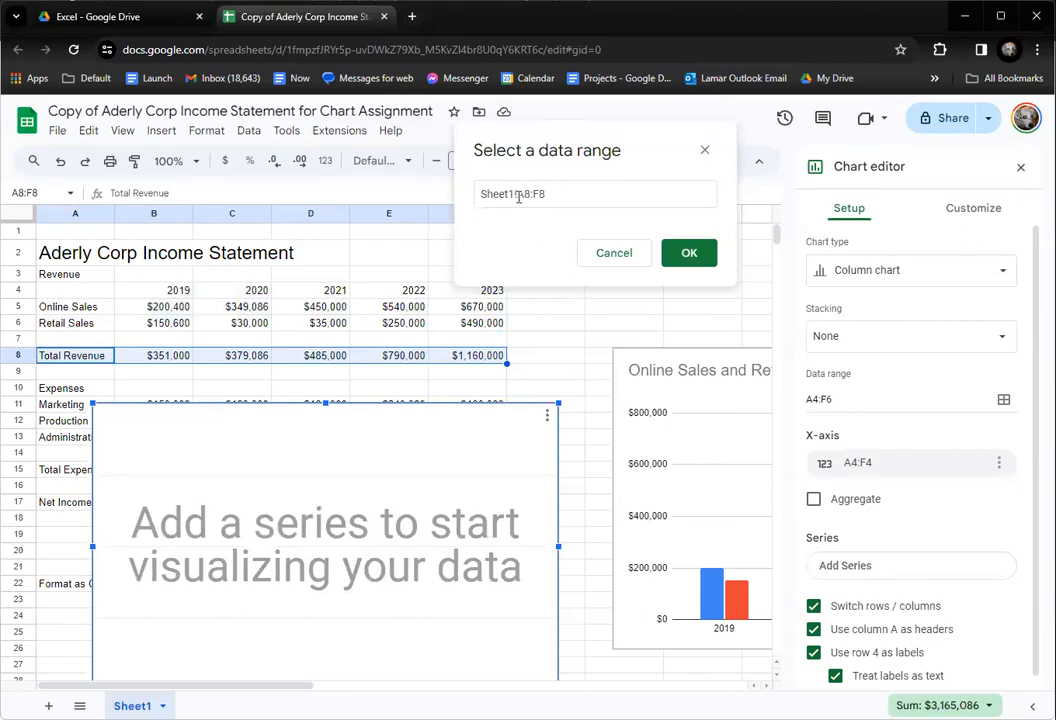
click(695, 254)
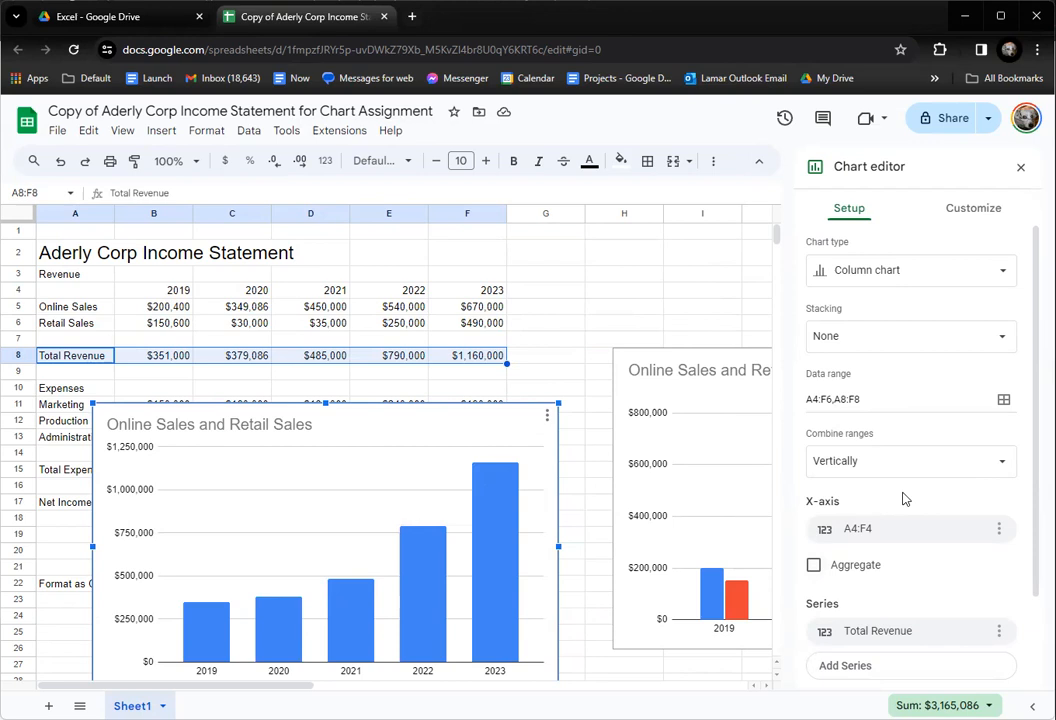
- Add the Total Expenses range A15:F15 as a second series, moving the chart below the income statement to clear that row
scroll(908, 499, down, 2)
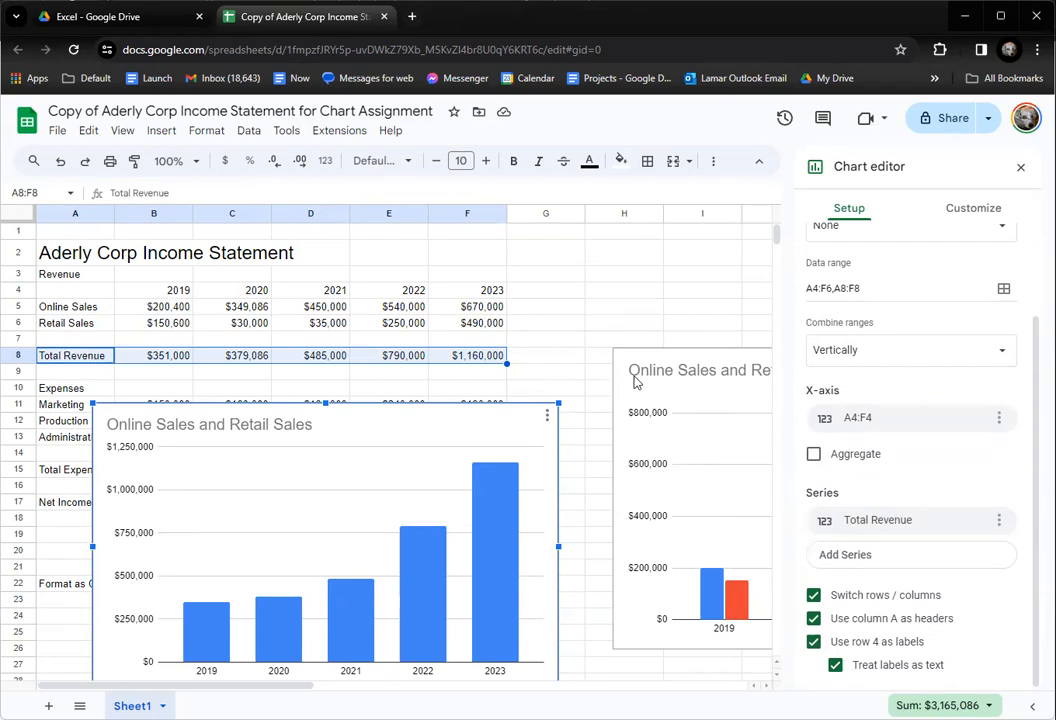
click(850, 559)
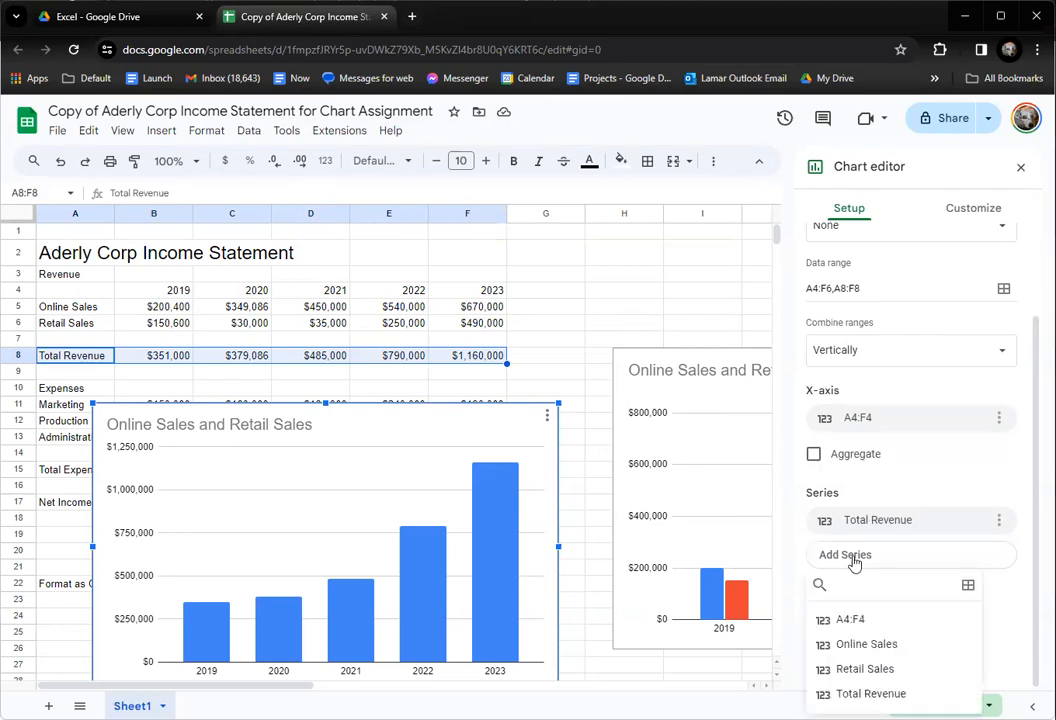
click(968, 587)
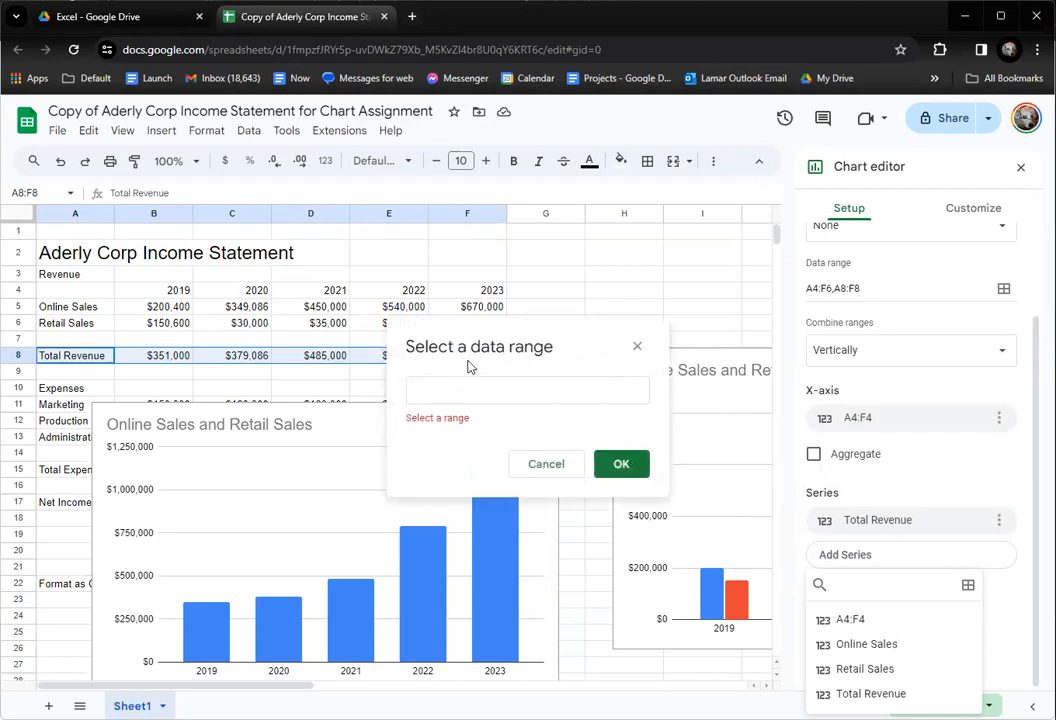
drag(470, 367, 532, 152)
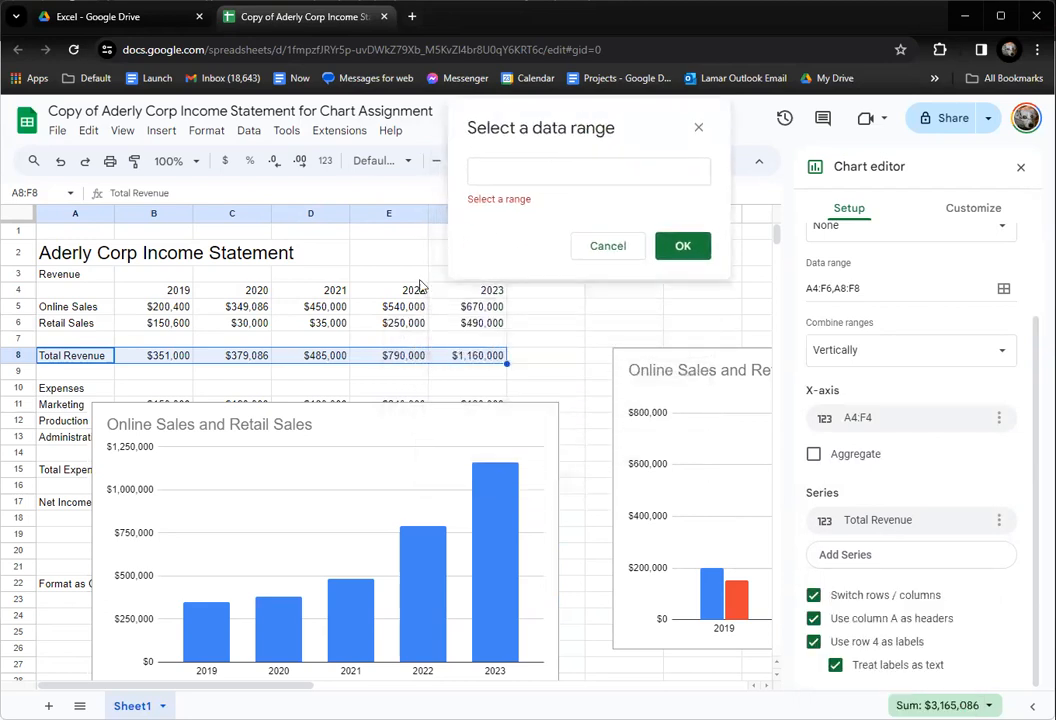
drag(412, 438, 511, 566)
scroll(259, 556, down, 2)
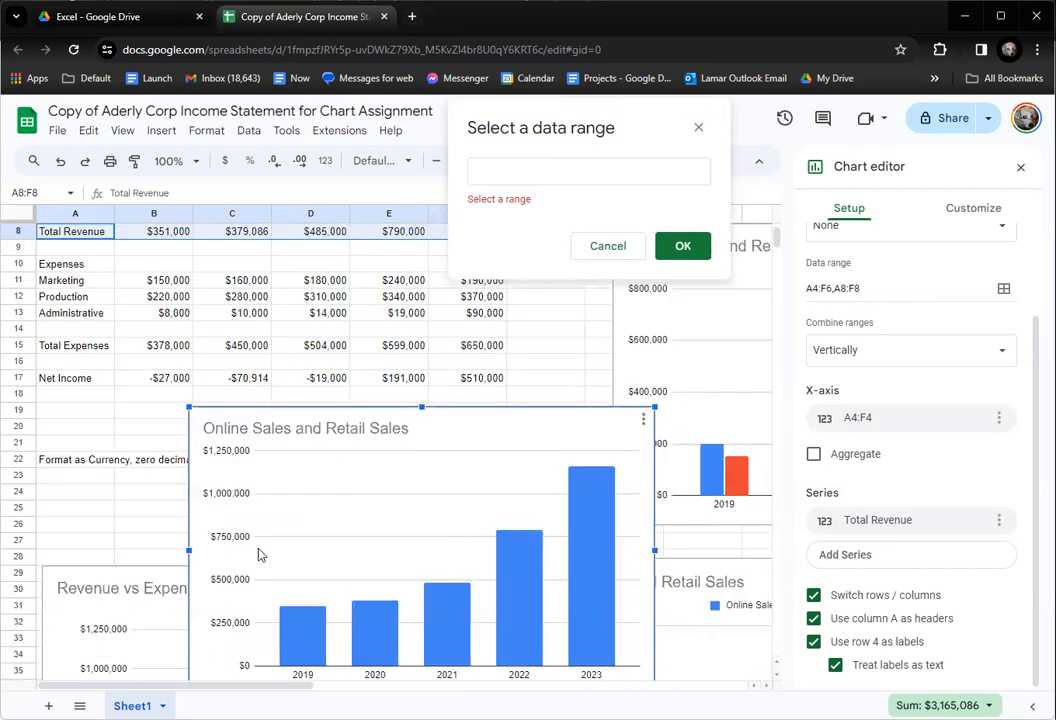
scroll(398, 438, up, 2)
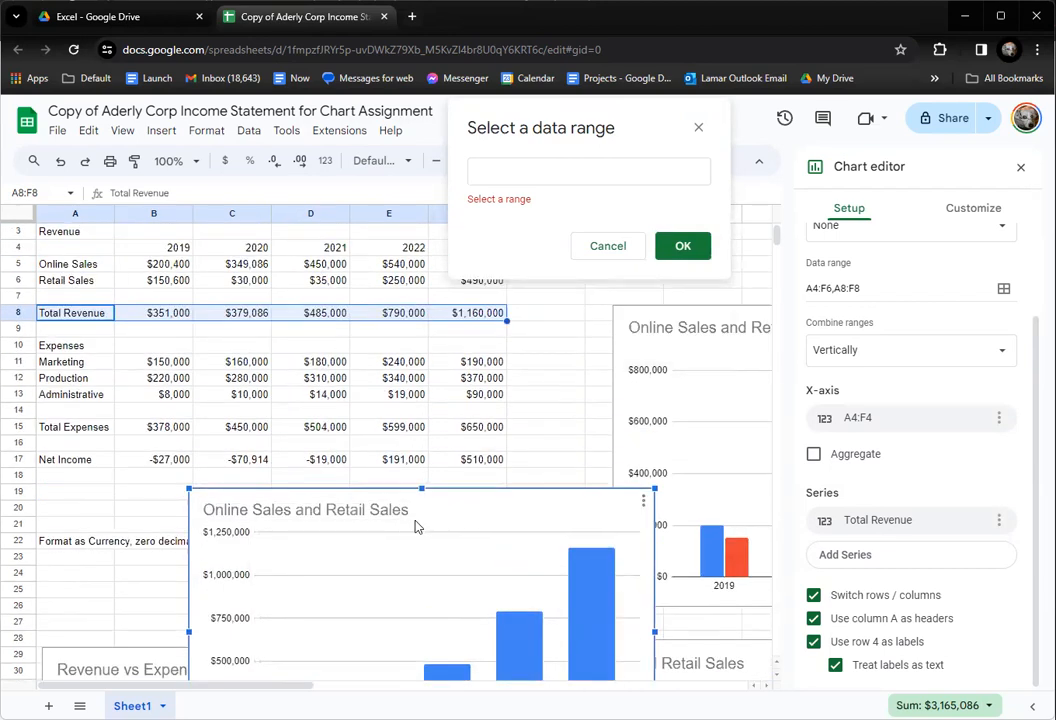
scroll(451, 513, down, 2)
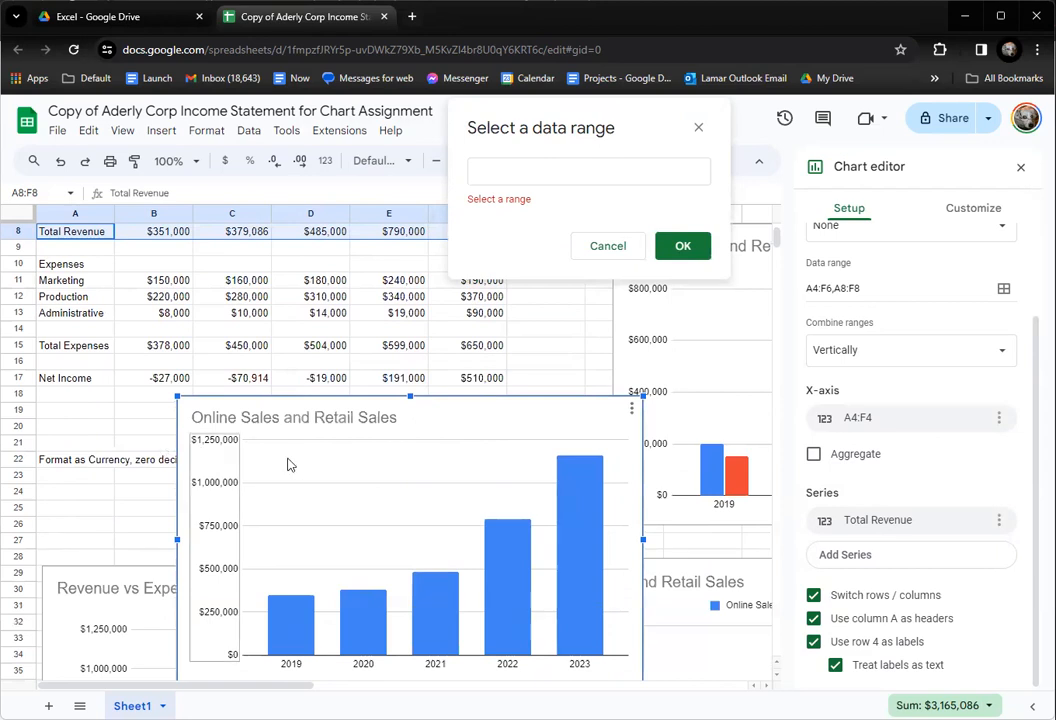
drag(187, 430, 107, 521)
scroll(100, 470, down, 2)
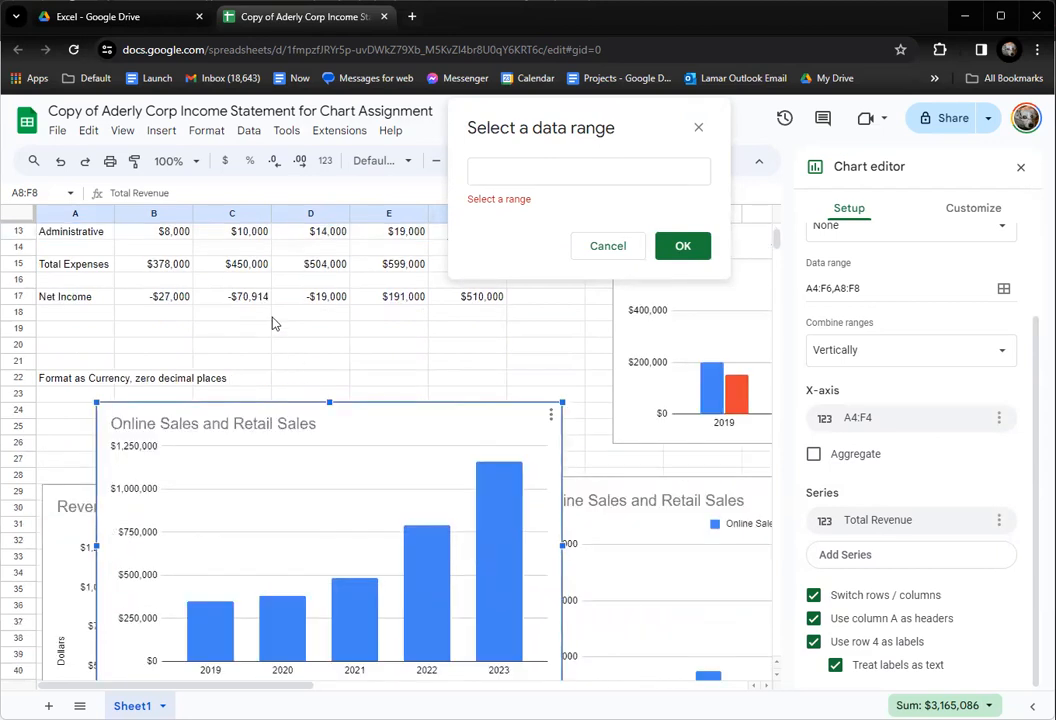
scroll(450, 350, up, 1)
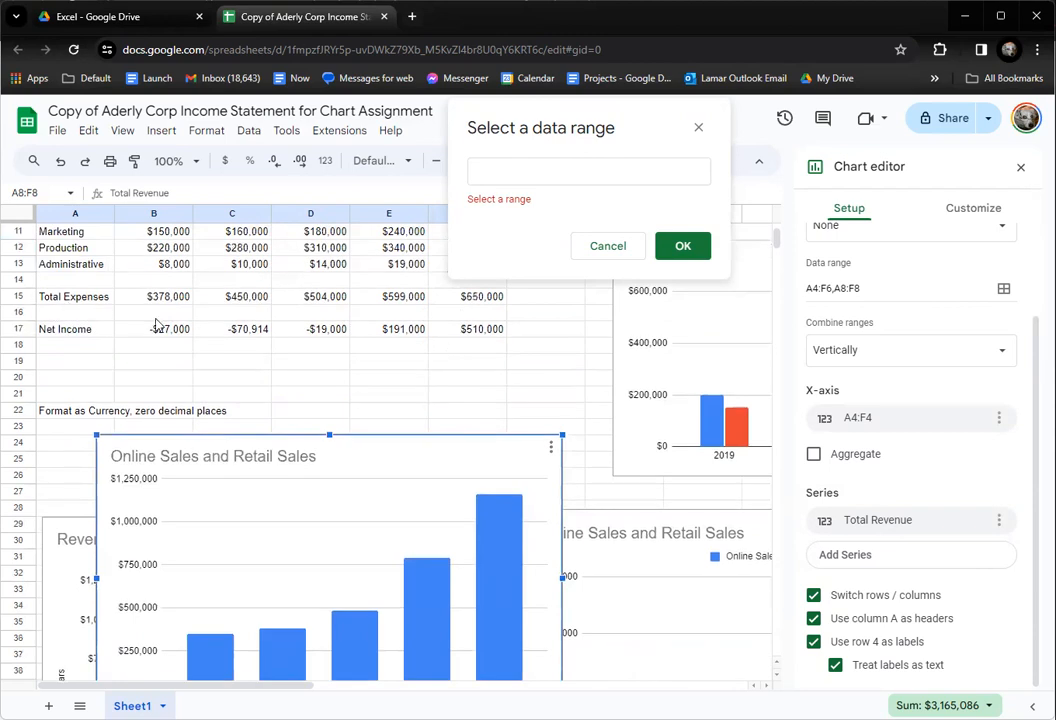
drag(73, 305, 476, 307)
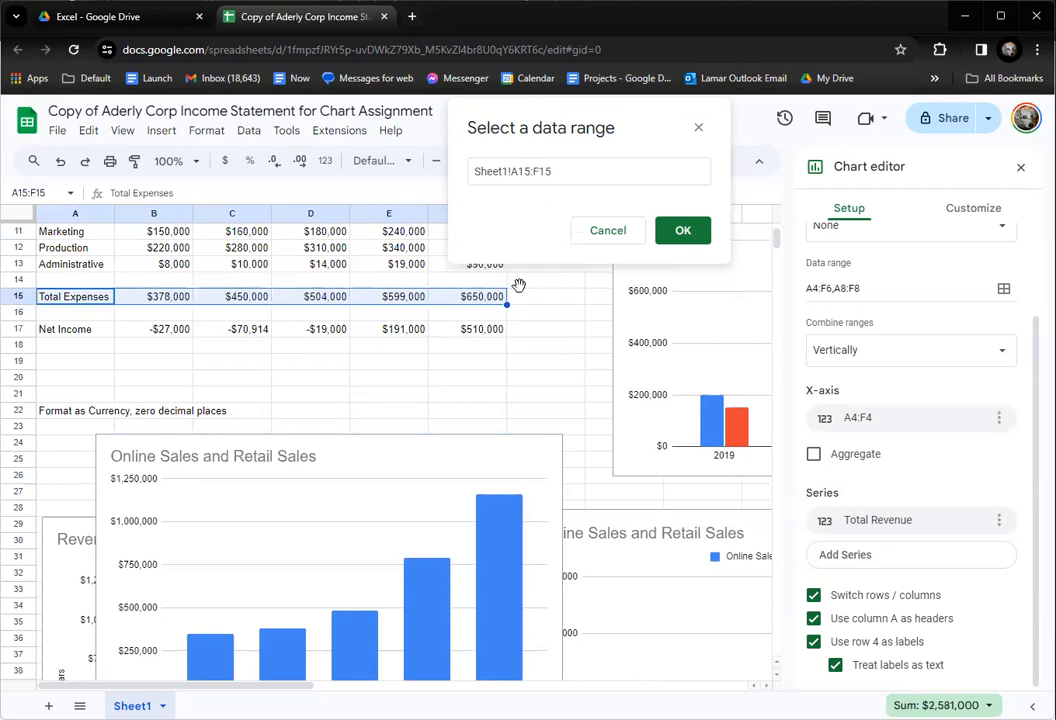
click(685, 232)
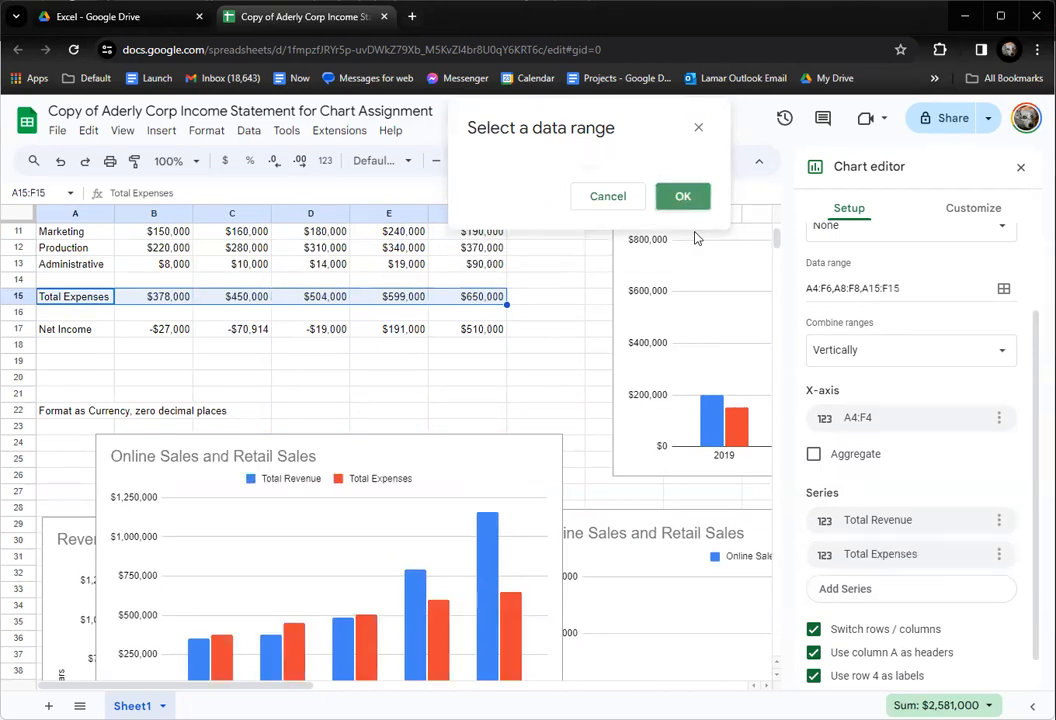
- Move the Total Revenue and Total Expenses chart up over the income statement, near the top of the sheet
drag(447, 479, 507, 298)
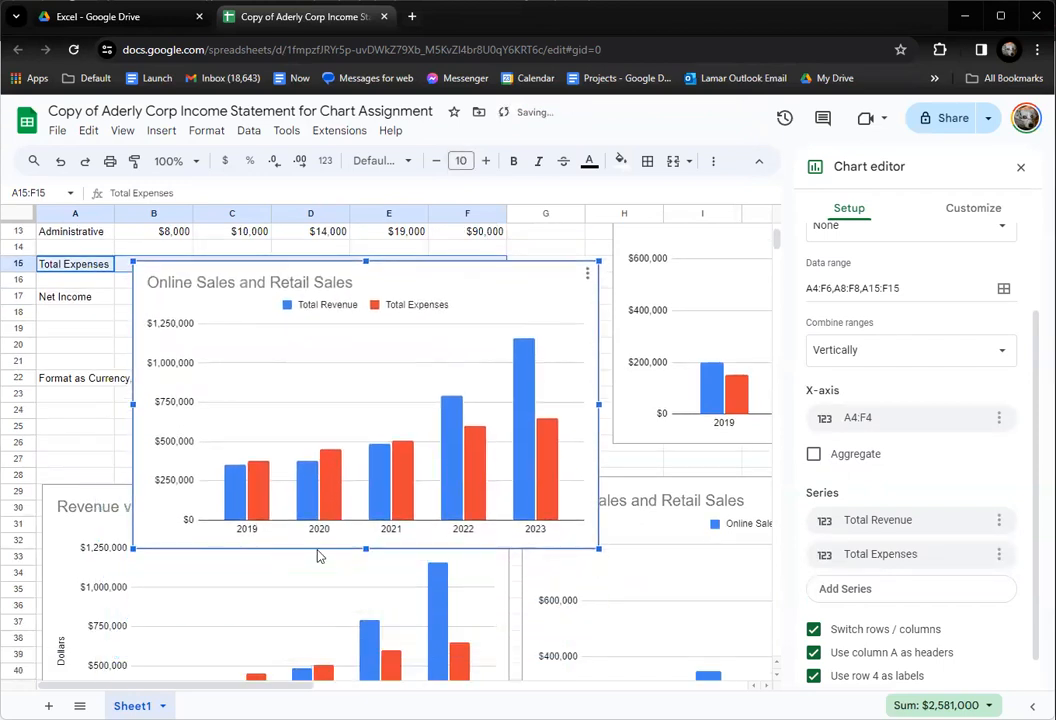
scroll(78, 455, up, 4)
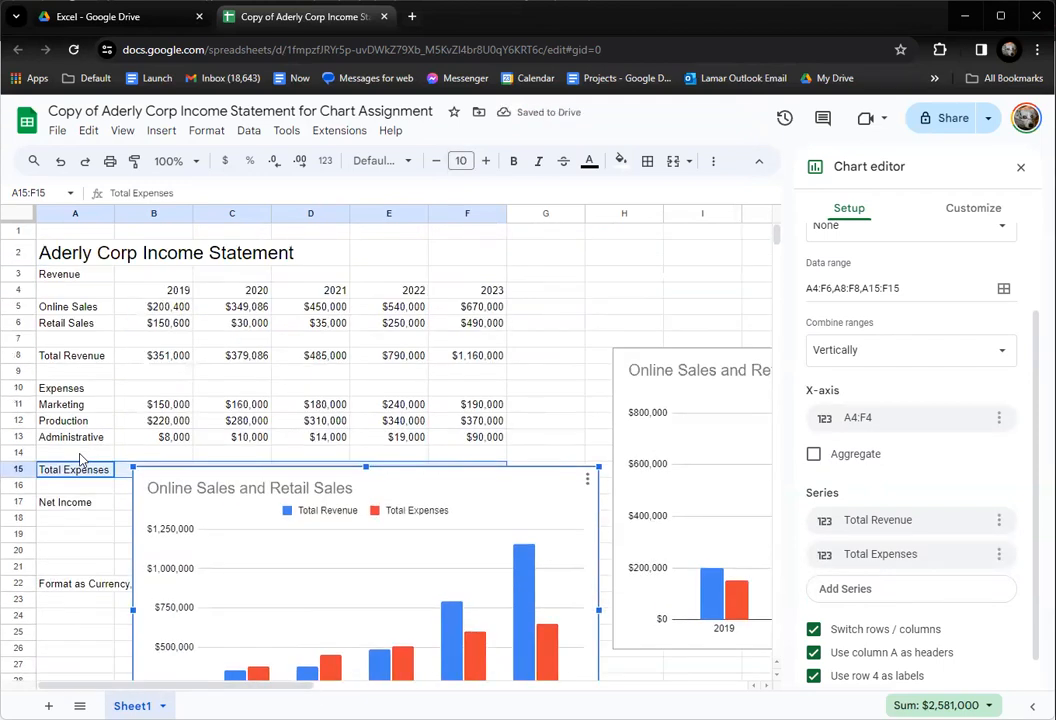
drag(478, 515, 452, 297)
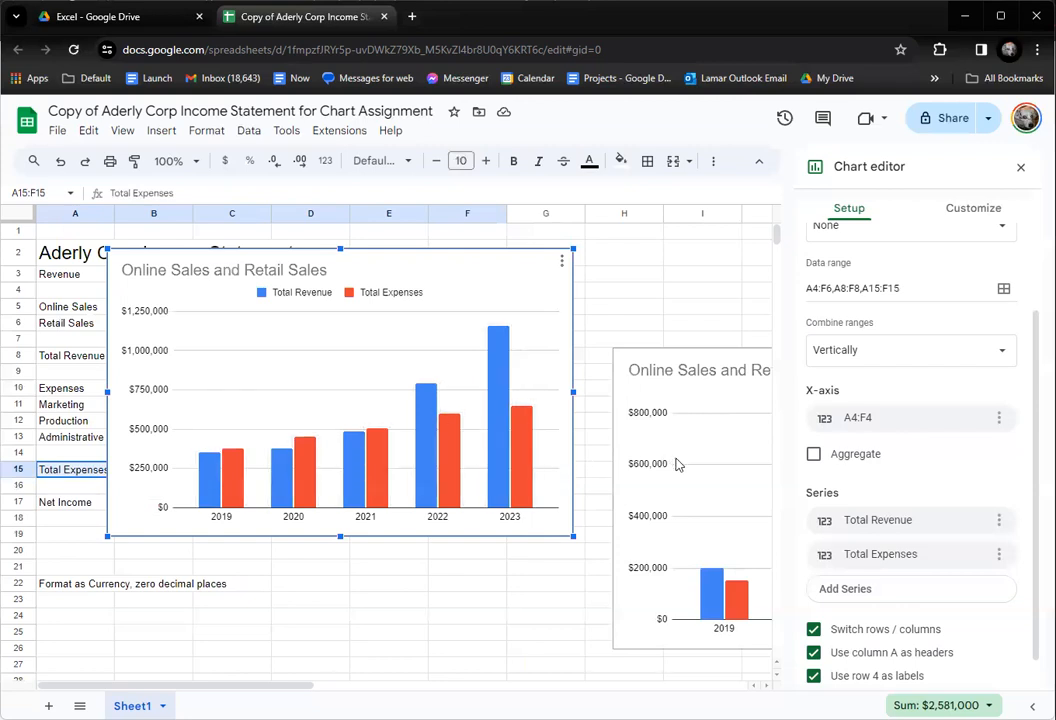
- Change the title of the Total Revenue and Total Expenses chart to "Revenue vs Expenses"
double_click(287, 272)
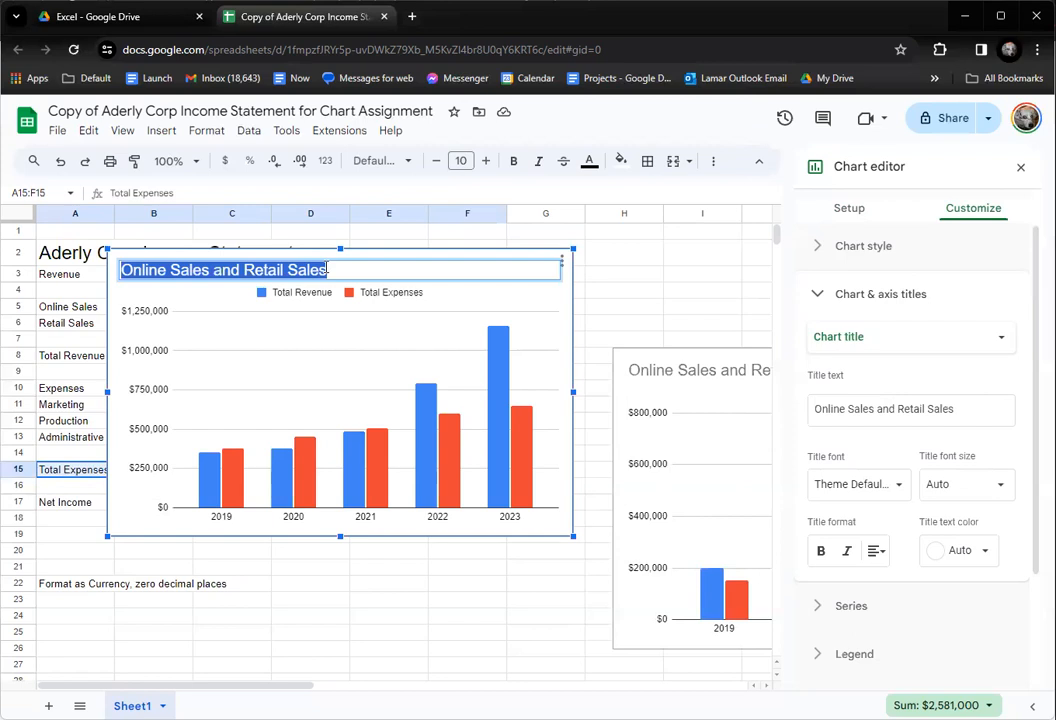
text(Reve)
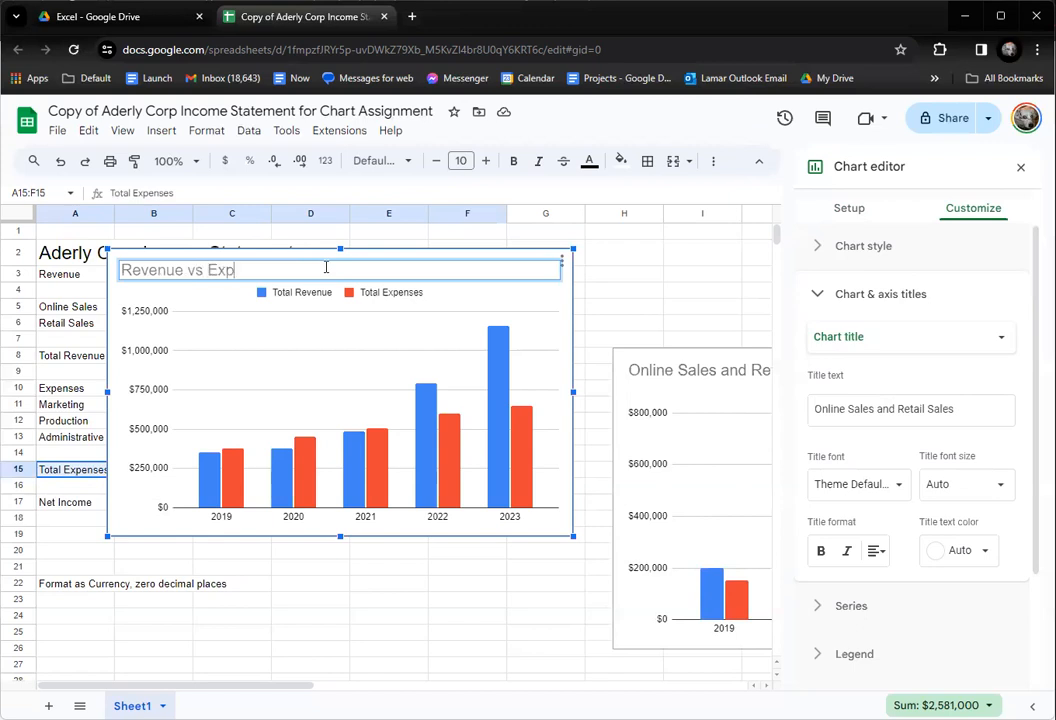
key(BackSpace)
key(BackSpace)
text(e)
click(557, 304)
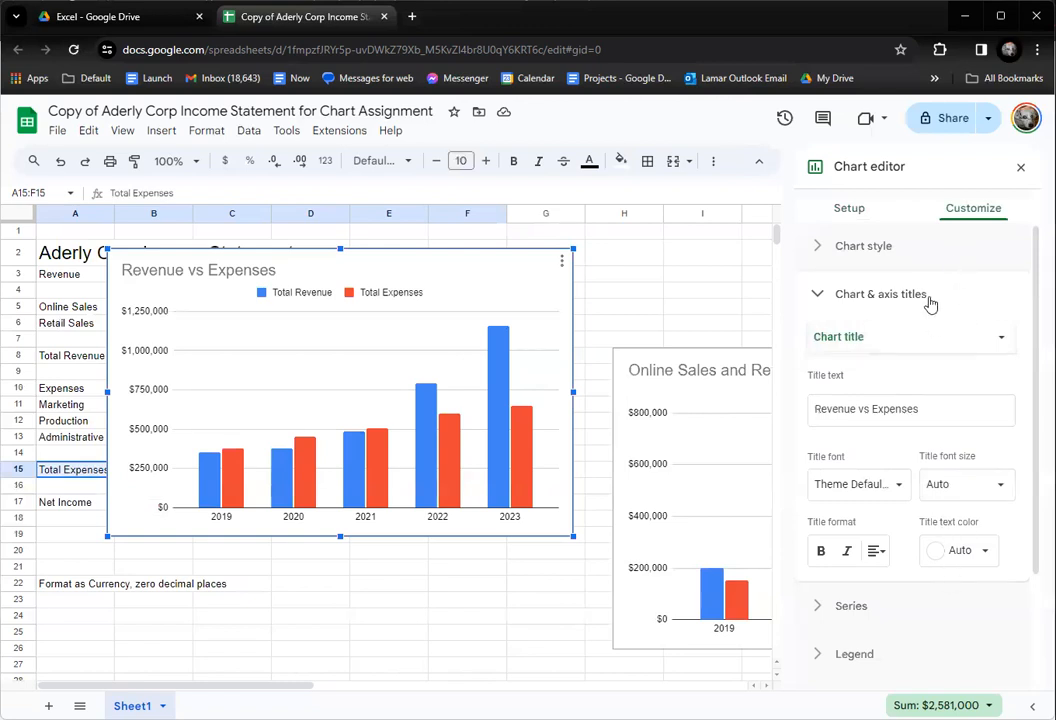
- Change the Revenue vs Expenses chart to a line chart
click(861, 216)
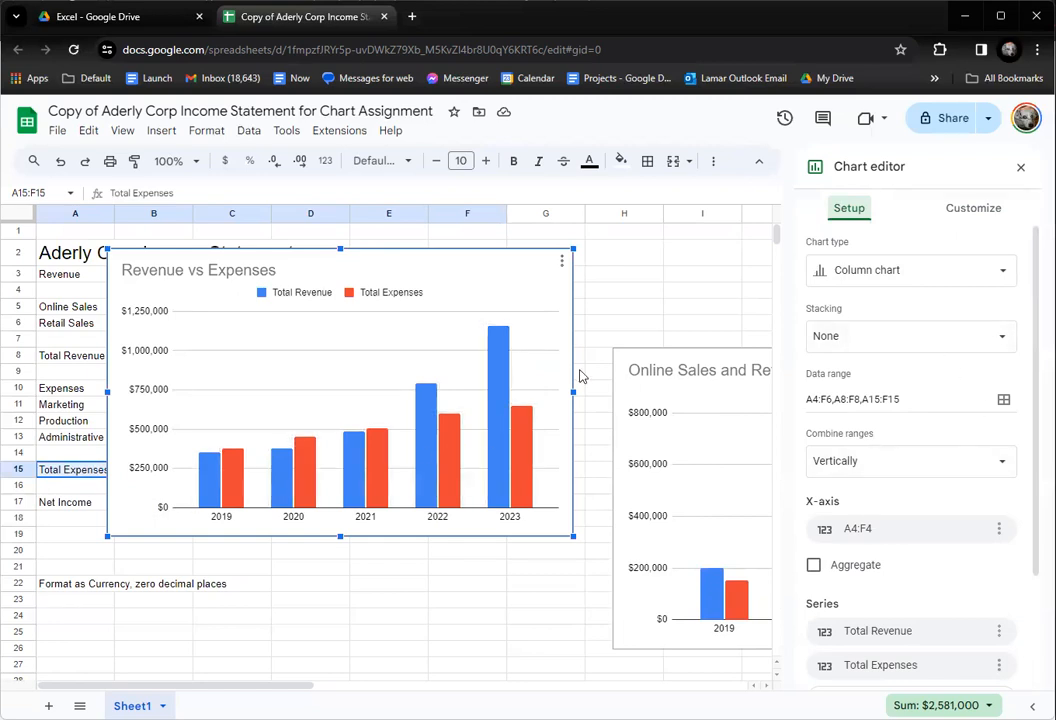
click(877, 272)
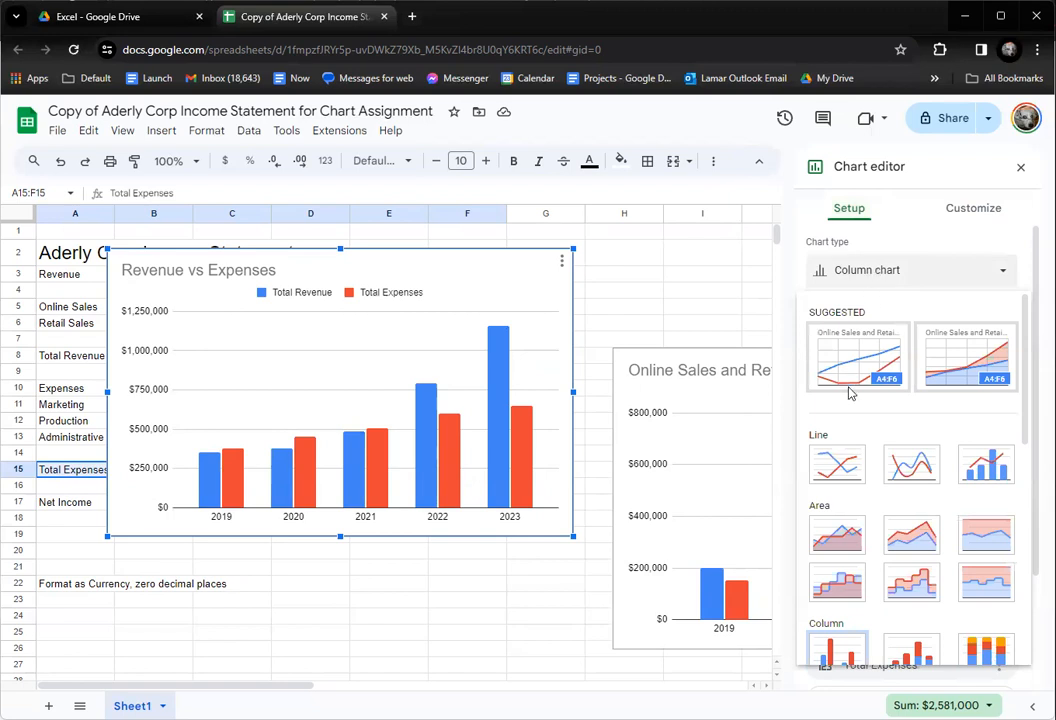
click(839, 466)
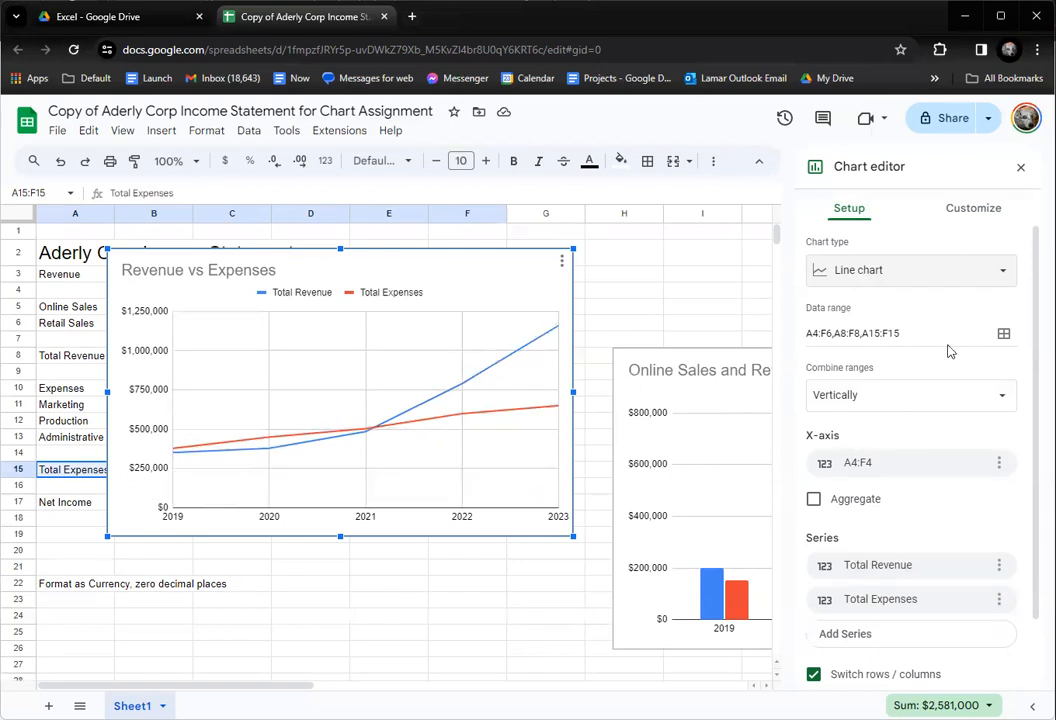
- Change the Revenue vs Expenses chart to a bar chart
click(881, 272)
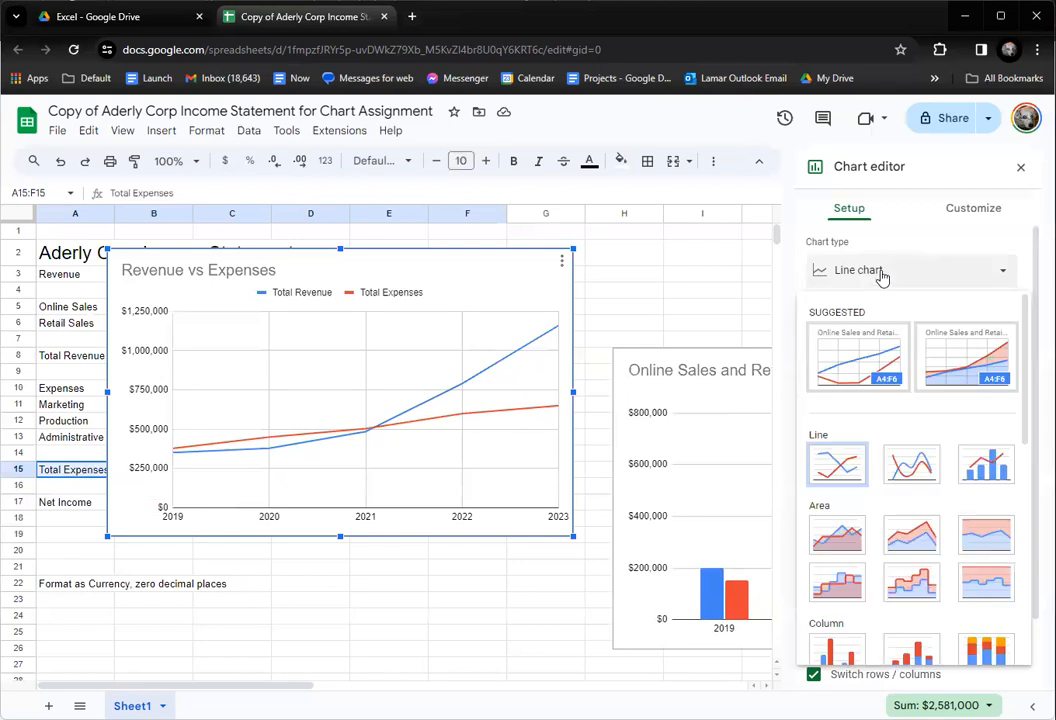
scroll(877, 428, down, 1)
scroll(877, 428, down, 1)
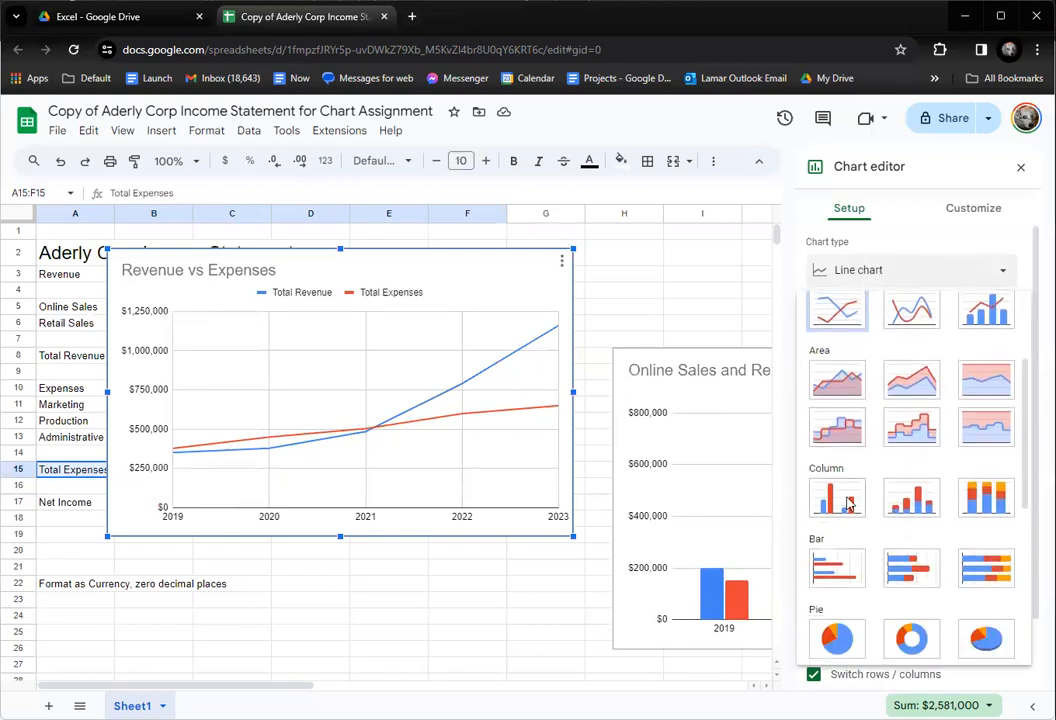
click(834, 574)
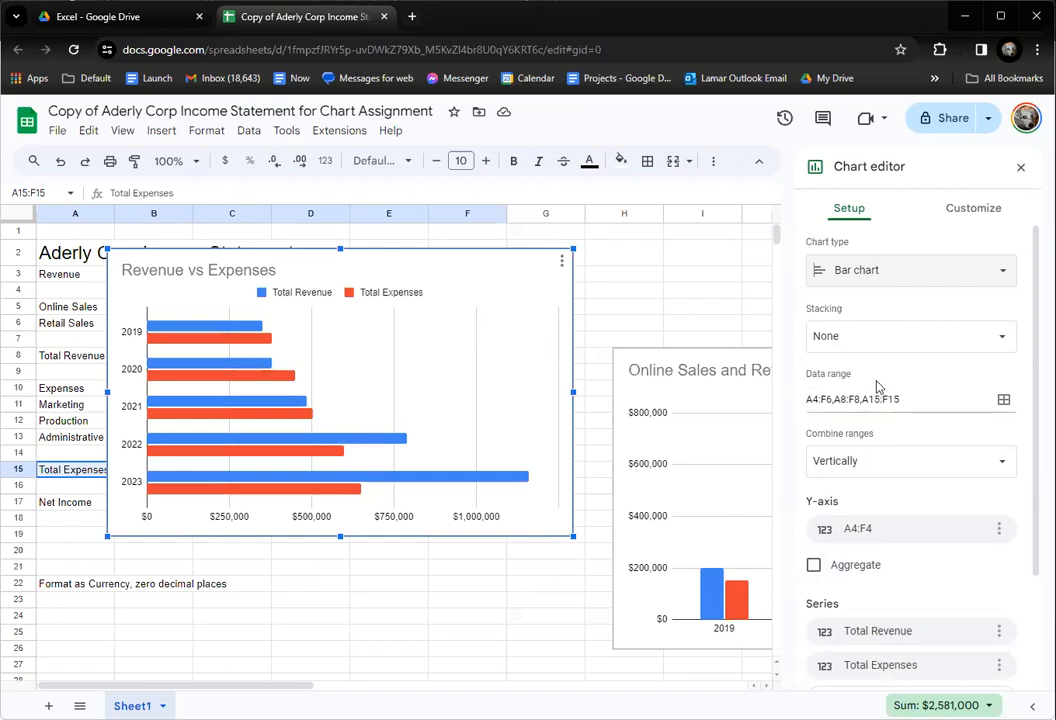
- Change the Revenue vs Expenses chart to a stacked column chart and close the chart editor
click(891, 274)
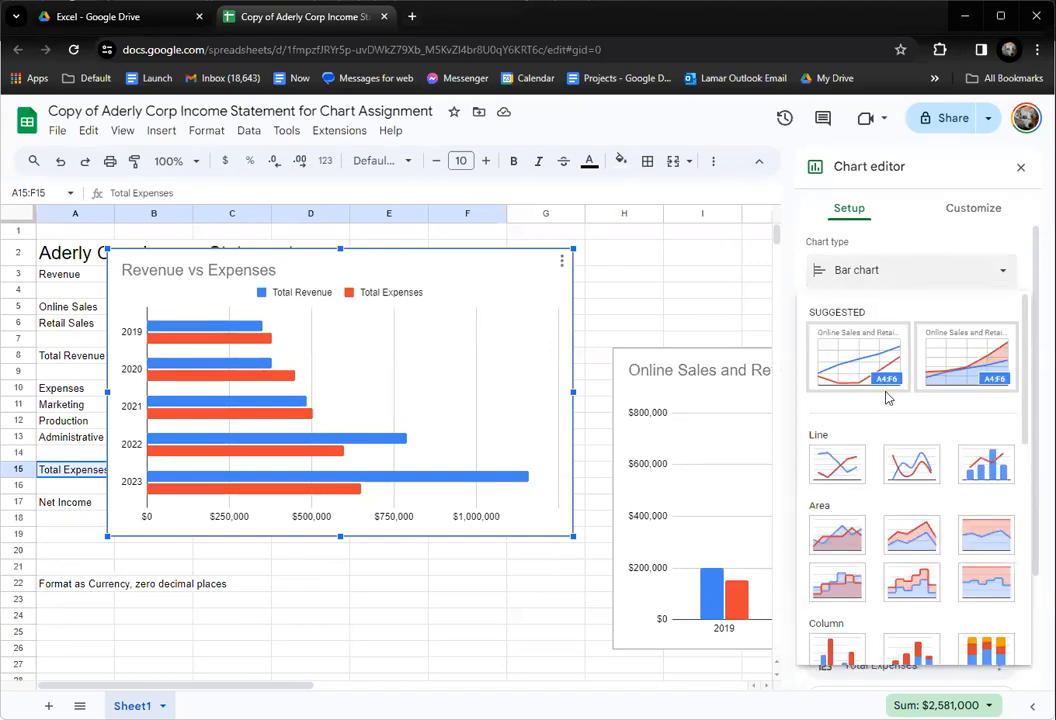
scroll(898, 410, down, 2)
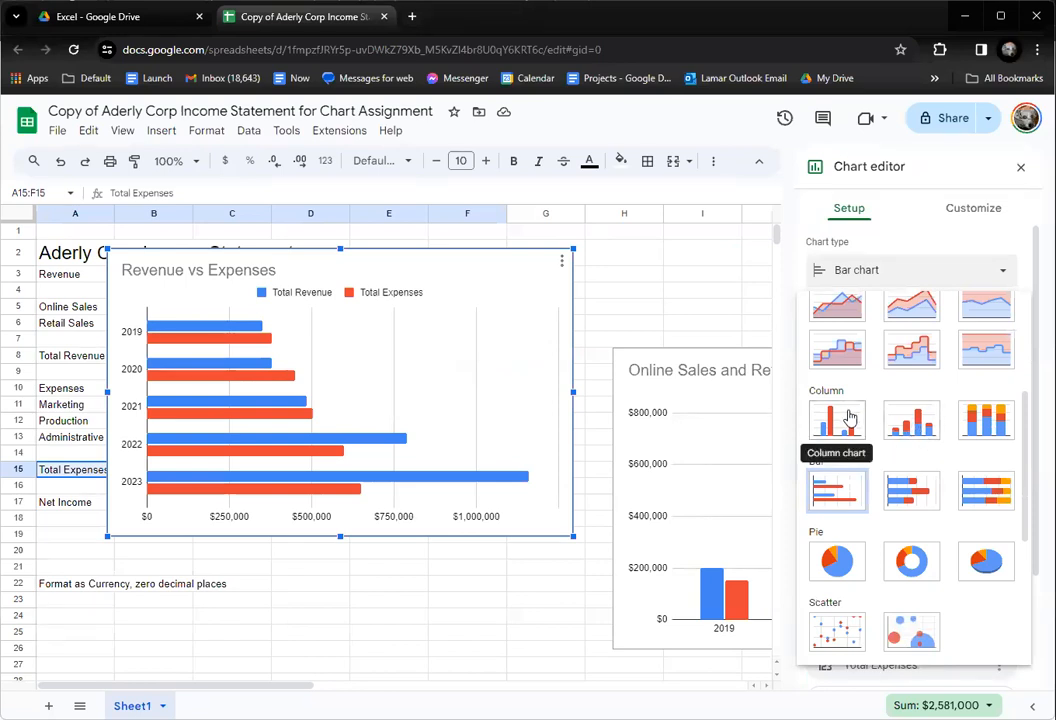
click(900, 420)
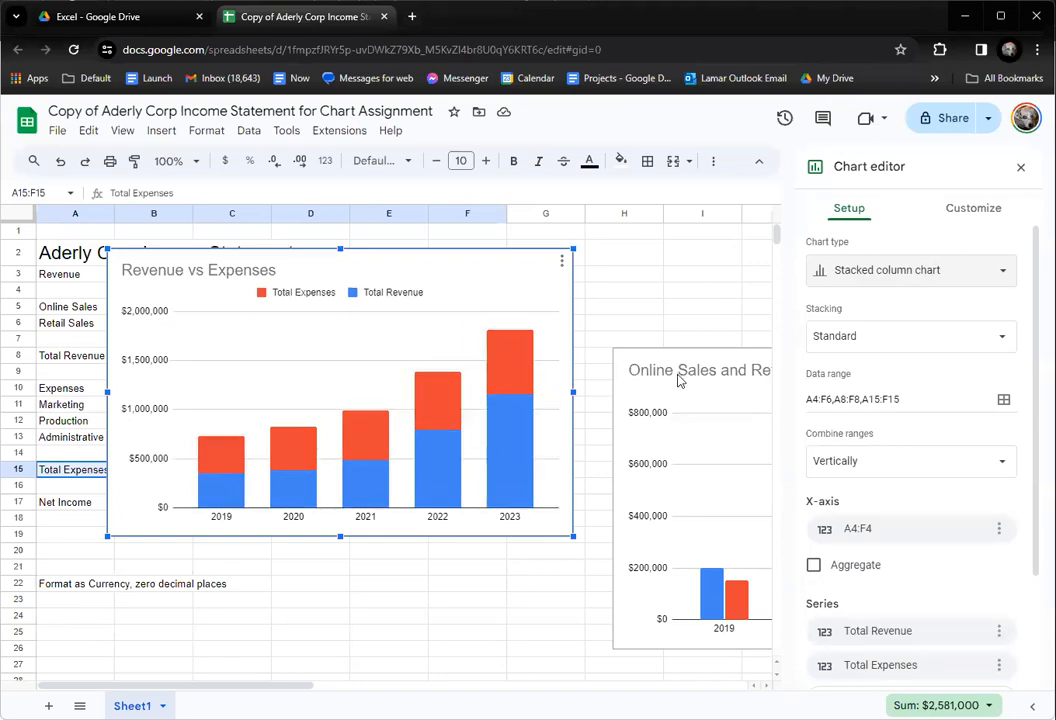
click(1021, 169)
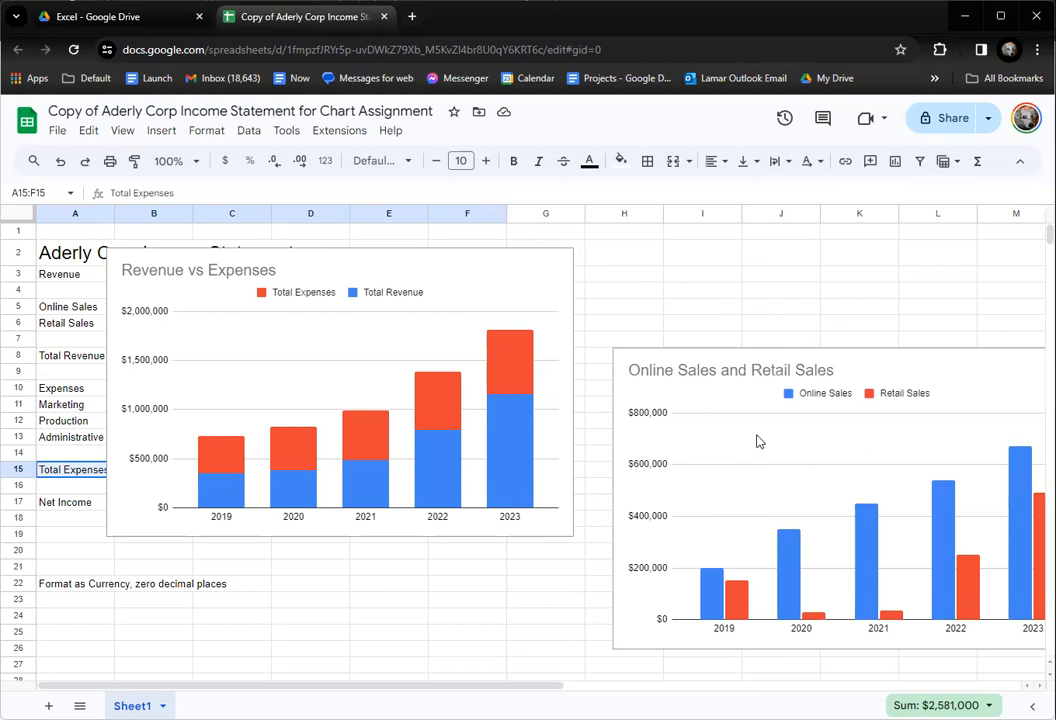
- Move the sales chart up to about row 2 and place the Revenue vs Expenses chart directly below the Net Income row
drag(752, 430, 726, 337)
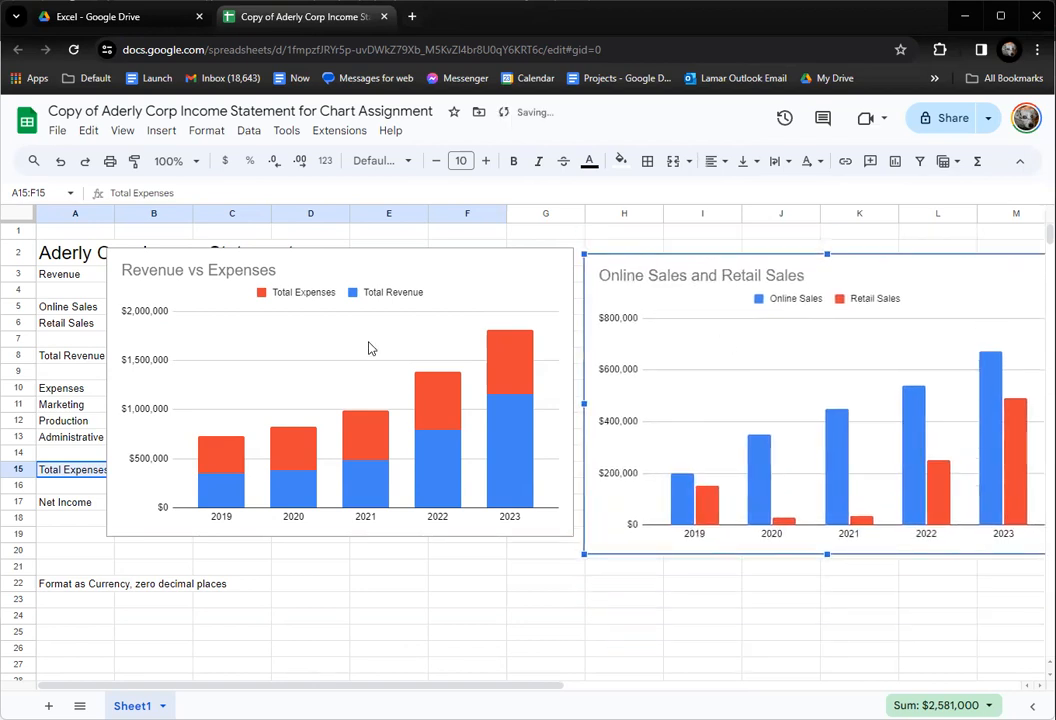
drag(378, 348, 309, 611)
scroll(498, 567, down, 1)
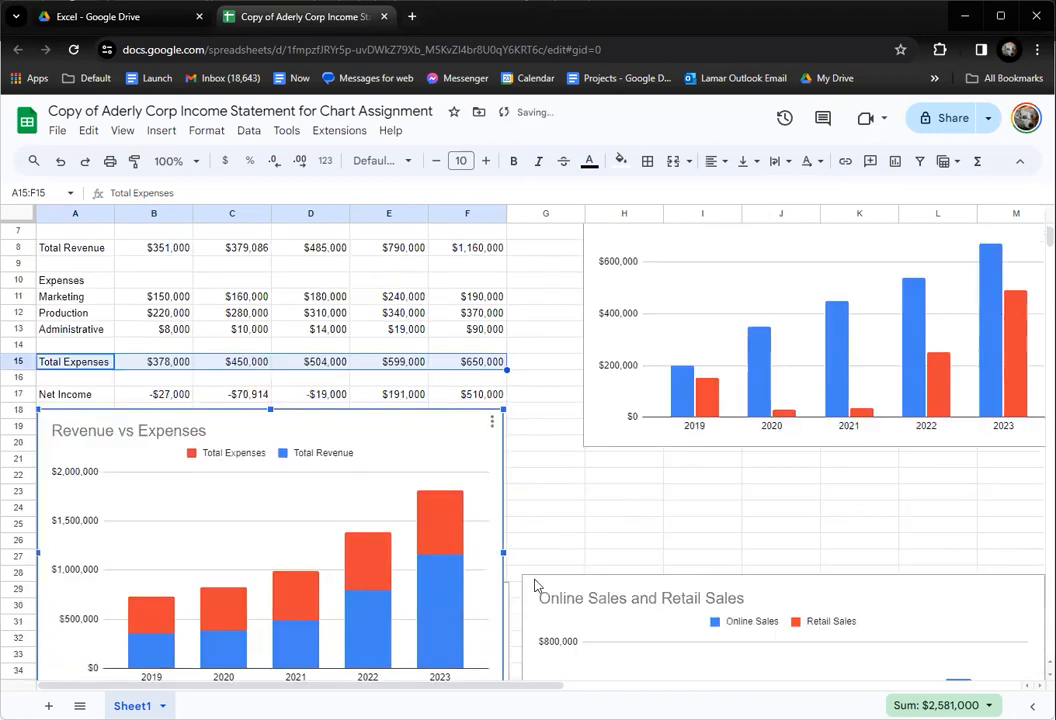
- Delete the two older charts further down the sheet, the duplicate sales chart and the Revenue vs Expenses chart with the Dollars axis
scroll(534, 585, down, 4)
click(700, 625)
key(Delete)
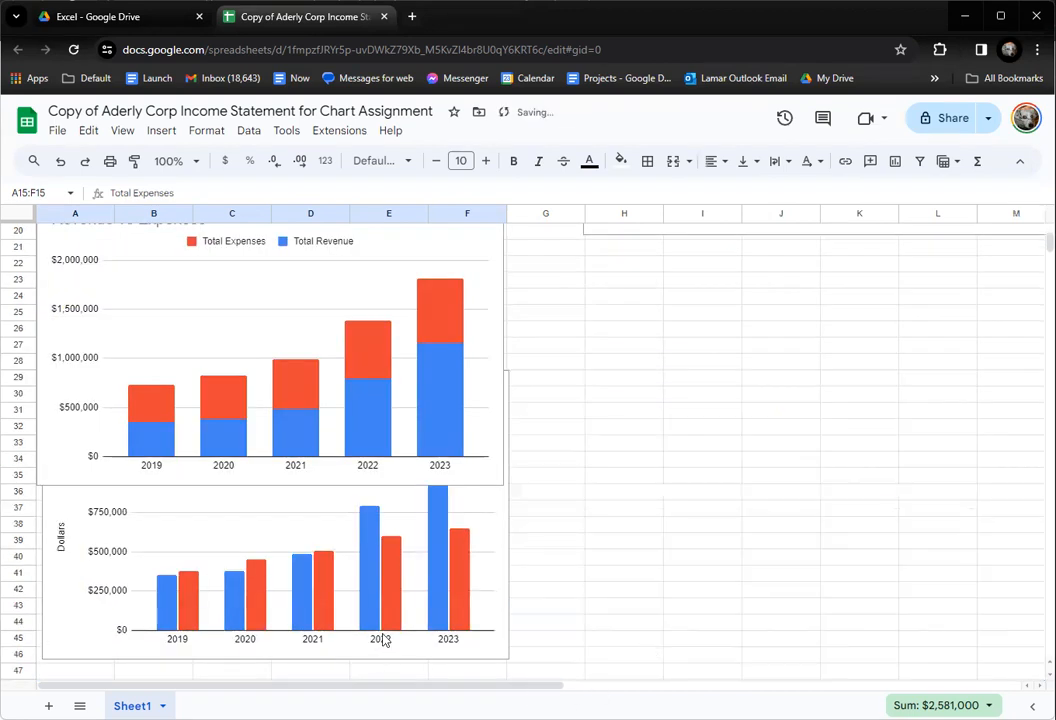
click(303, 563)
key(Delete)
scroll(578, 449, up, 6)
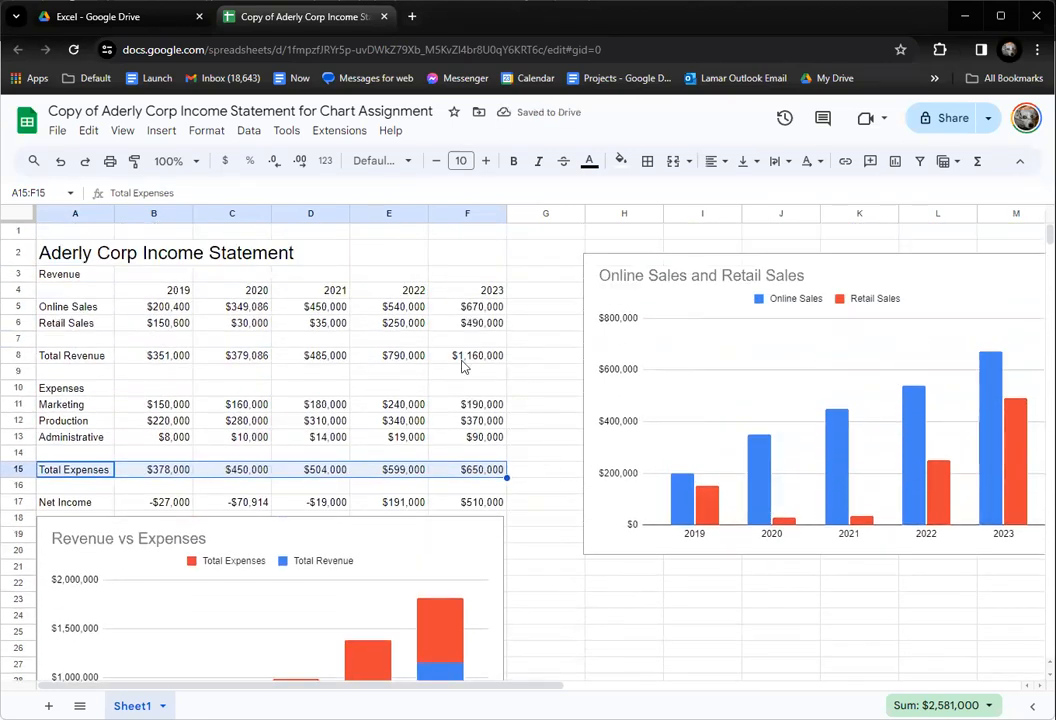
- Move the sales chart beside the income statement, starting in column G at row 1, and deselect it
drag(740, 348, 688, 323)
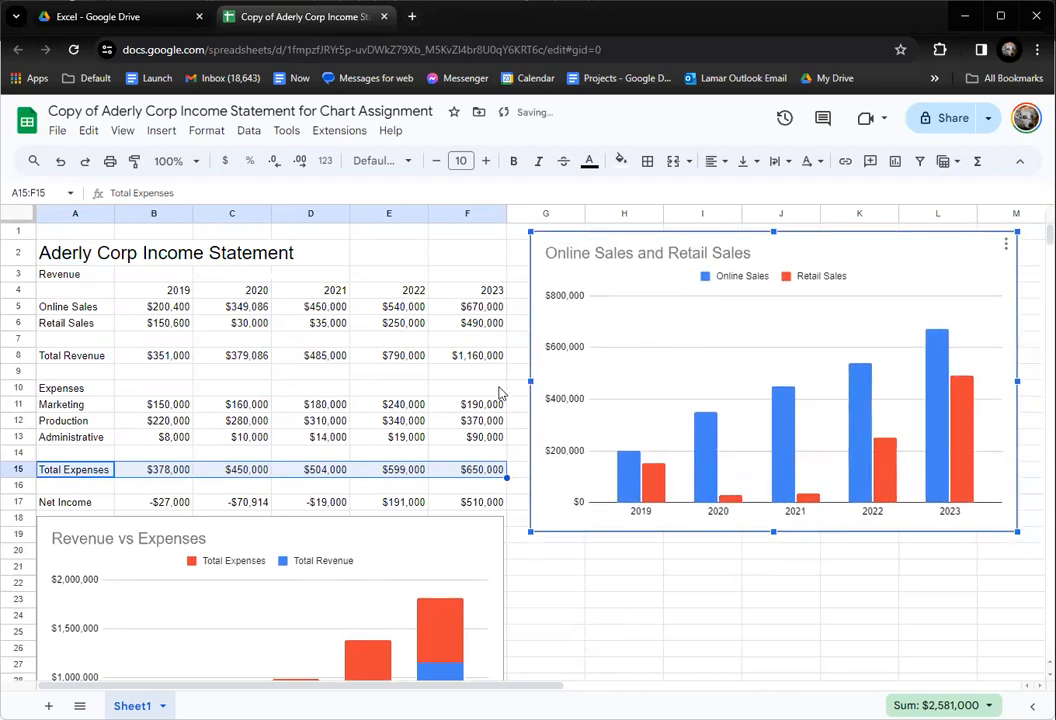
scroll(305, 376, down, 2)
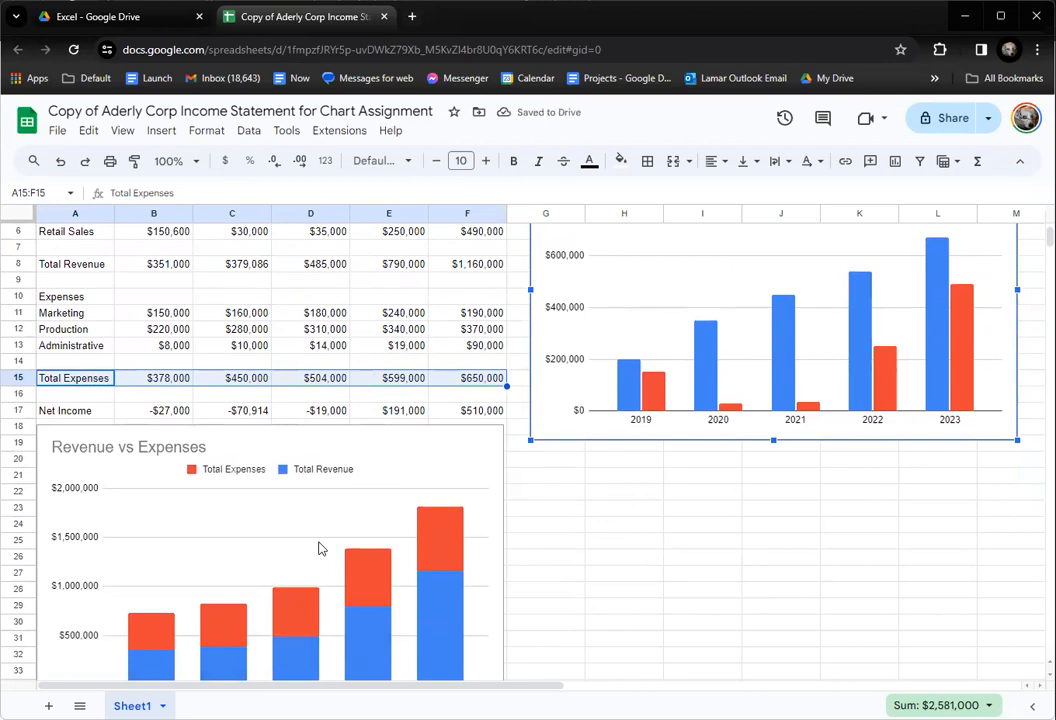
scroll(319, 548, up, 2)
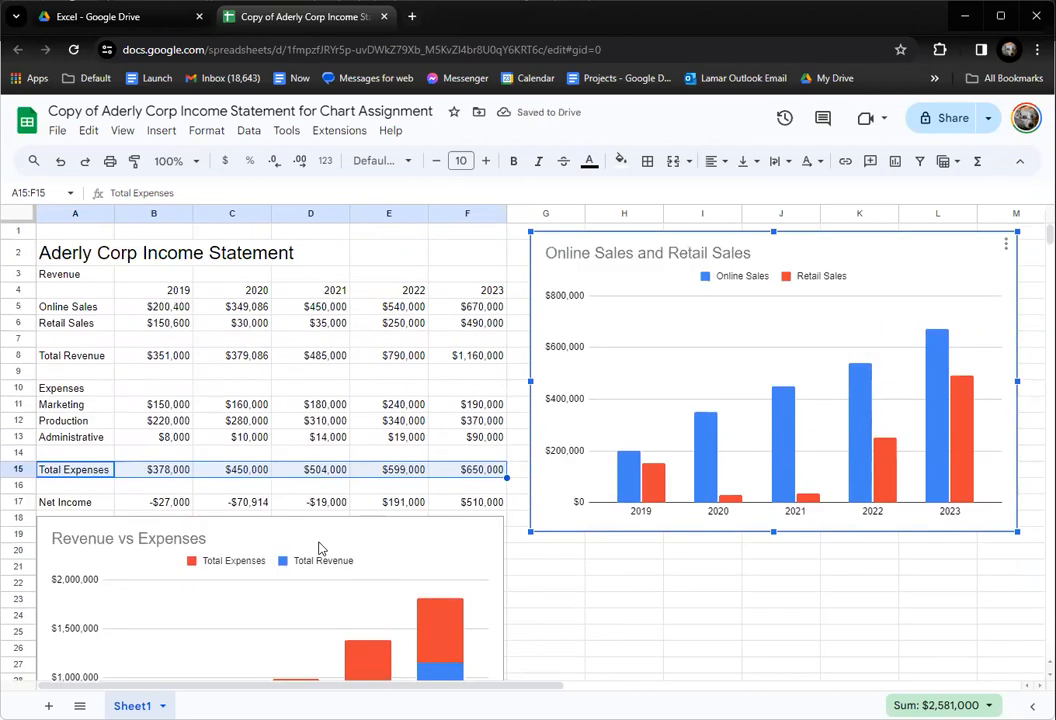
click(636, 607)
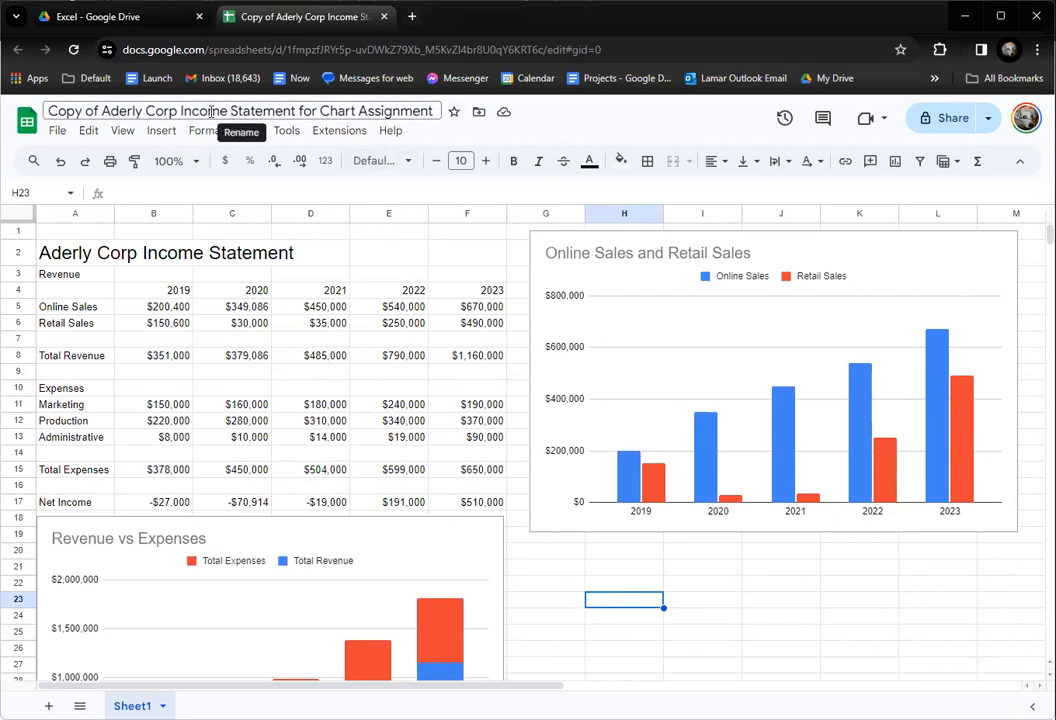
click(53, 111)
drag(53, 111, 437, 111)
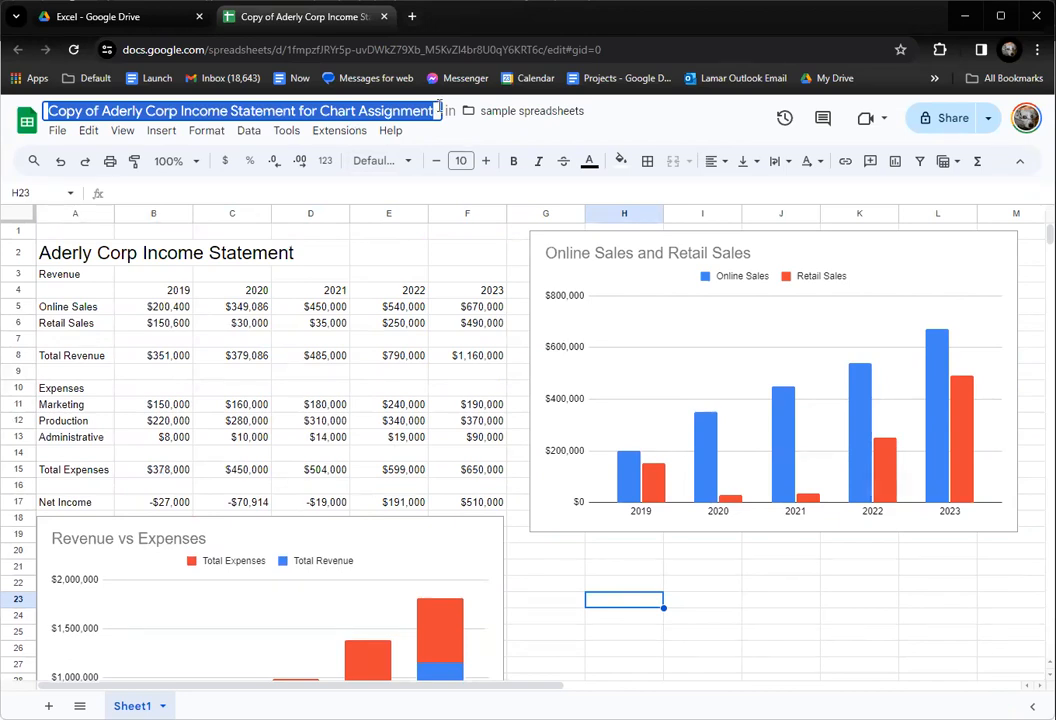
click(360, 256)
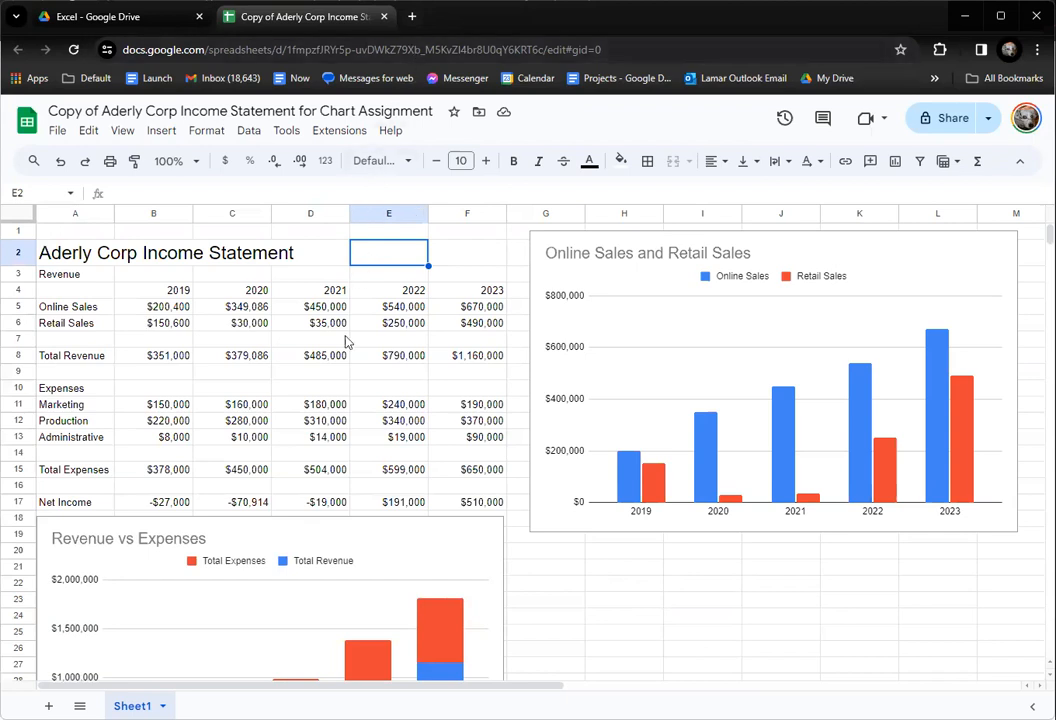
click(463, 53)
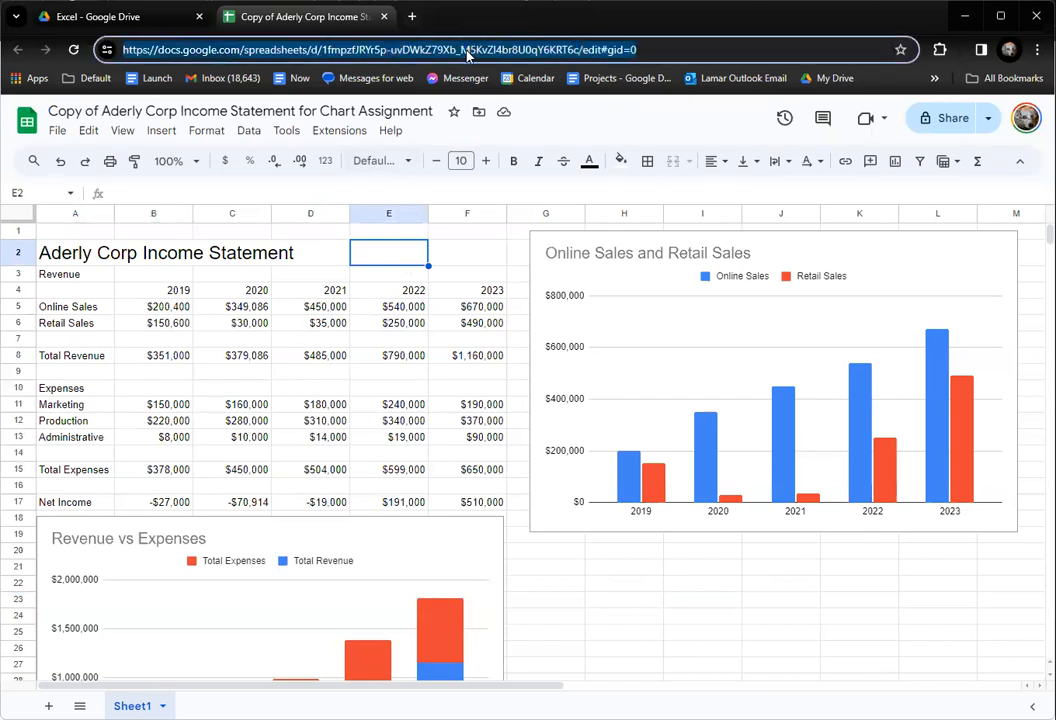
right_click(466, 54)
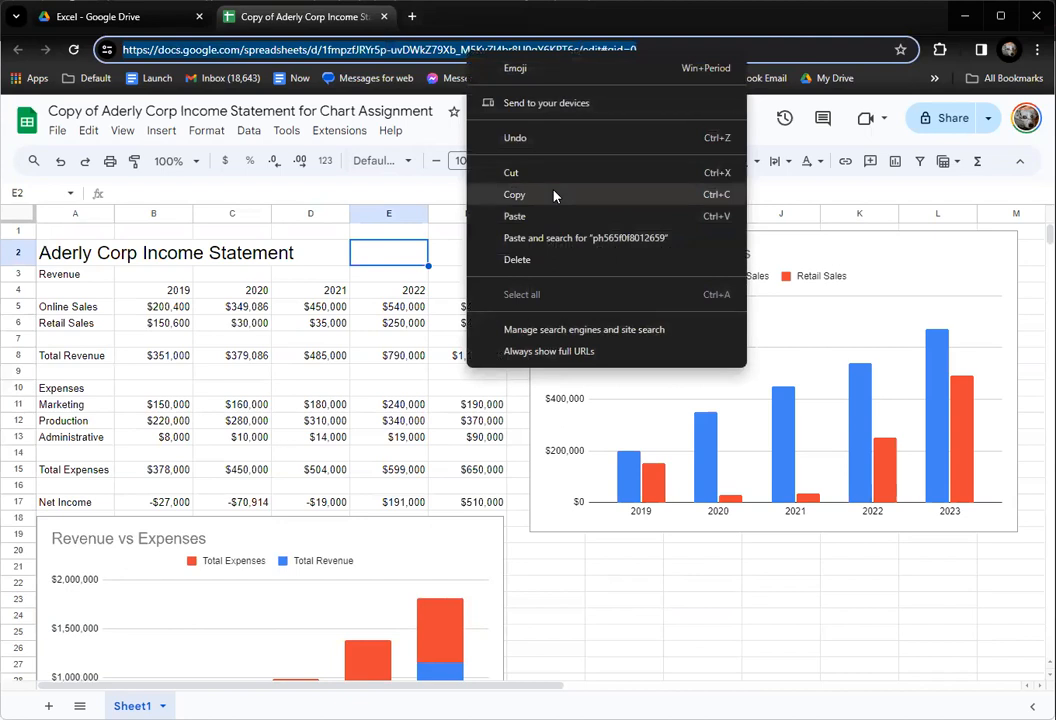
click(440, 382)
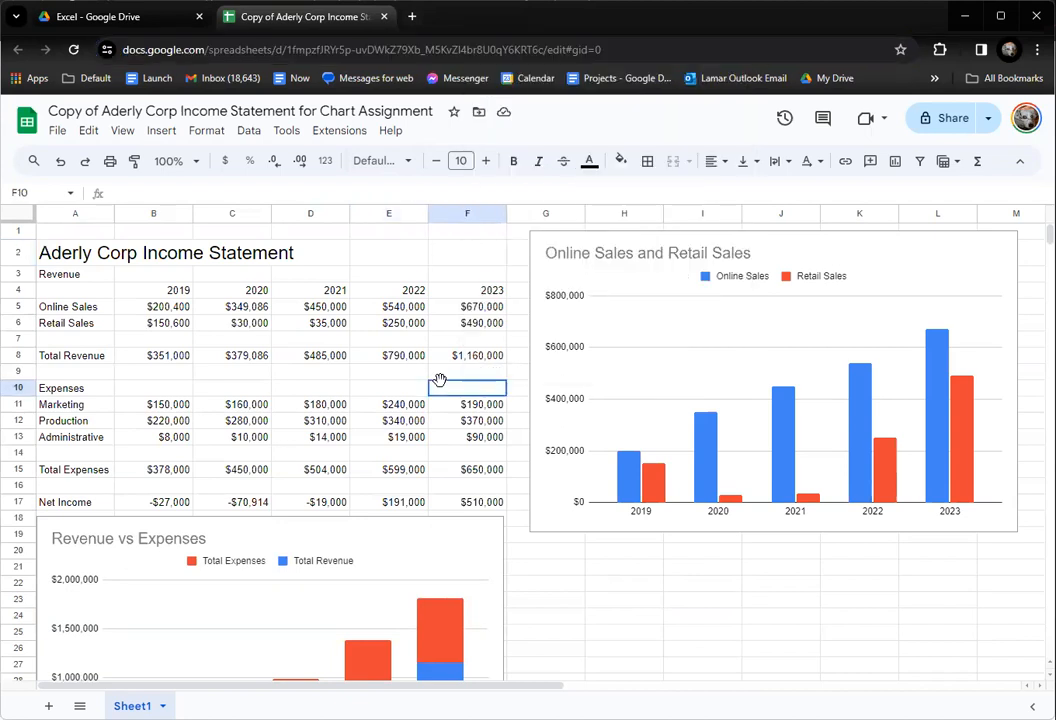